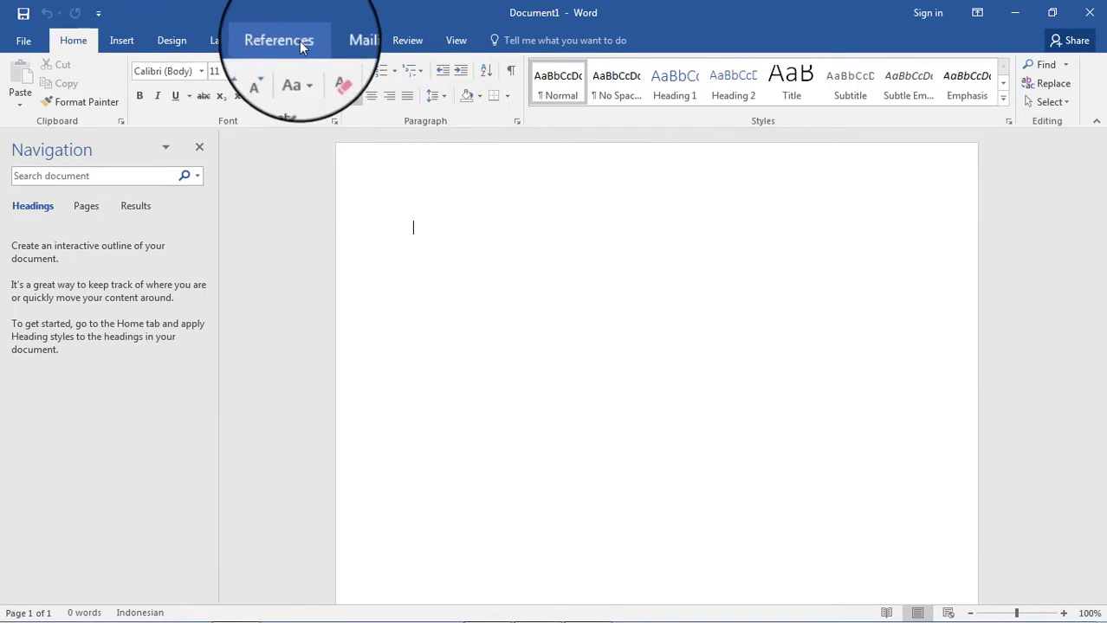
# - Start the step-by-step Mail Merge wizard for the blank document
pyautogui.click(351, 39)
pyautogui.click(105, 111)
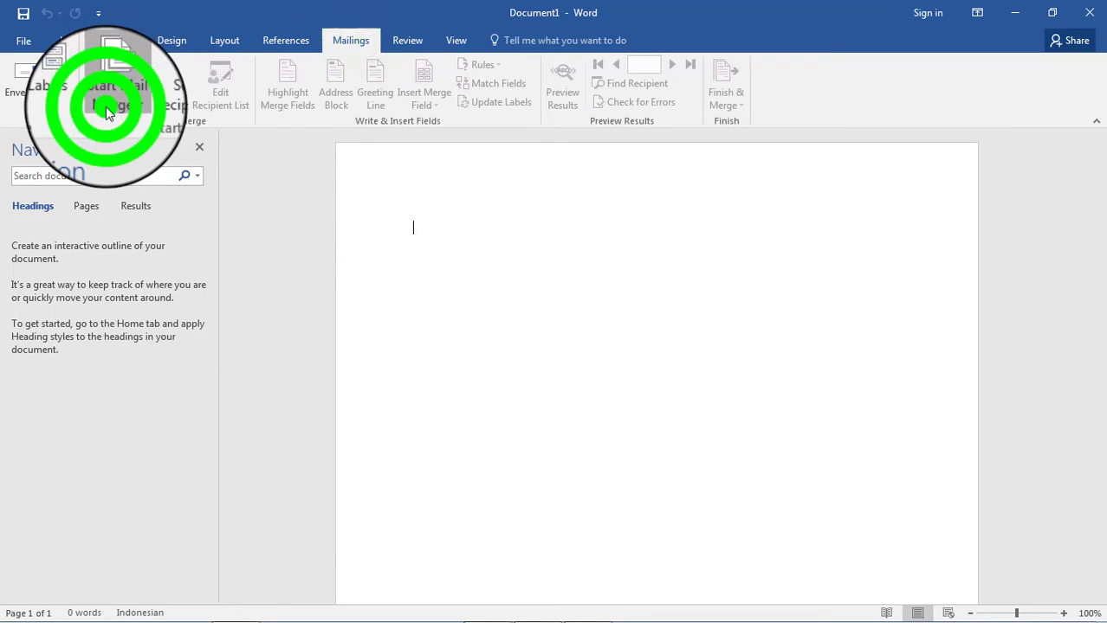
pyautogui.click(138, 244)
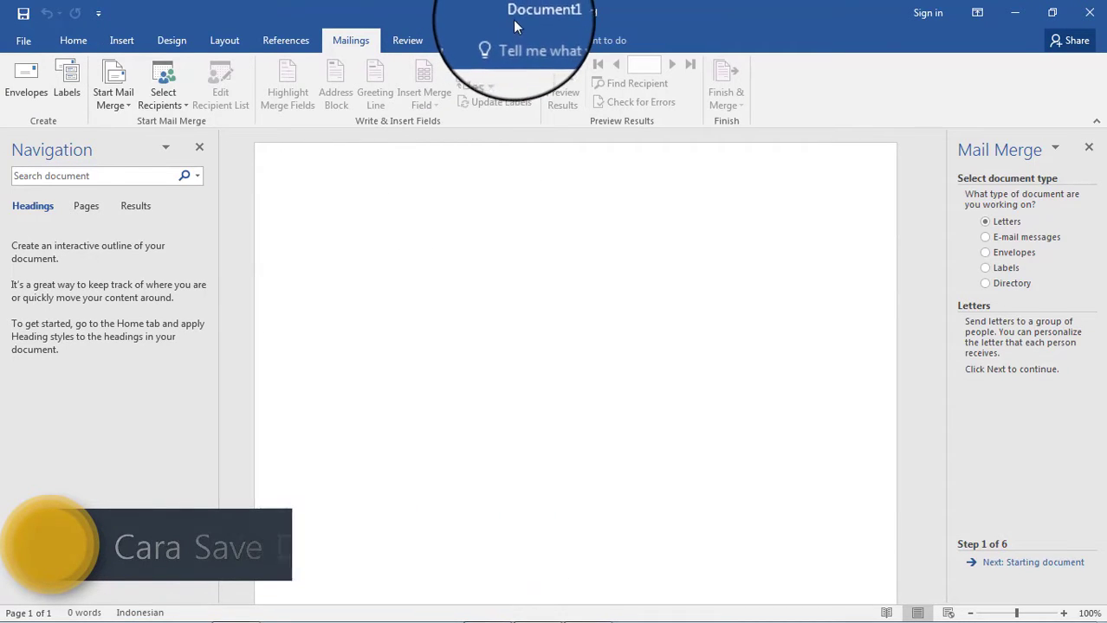
# - Save the blank document to drive E: as a Word Document named Dokumen 1
pyautogui.click(391, 218)
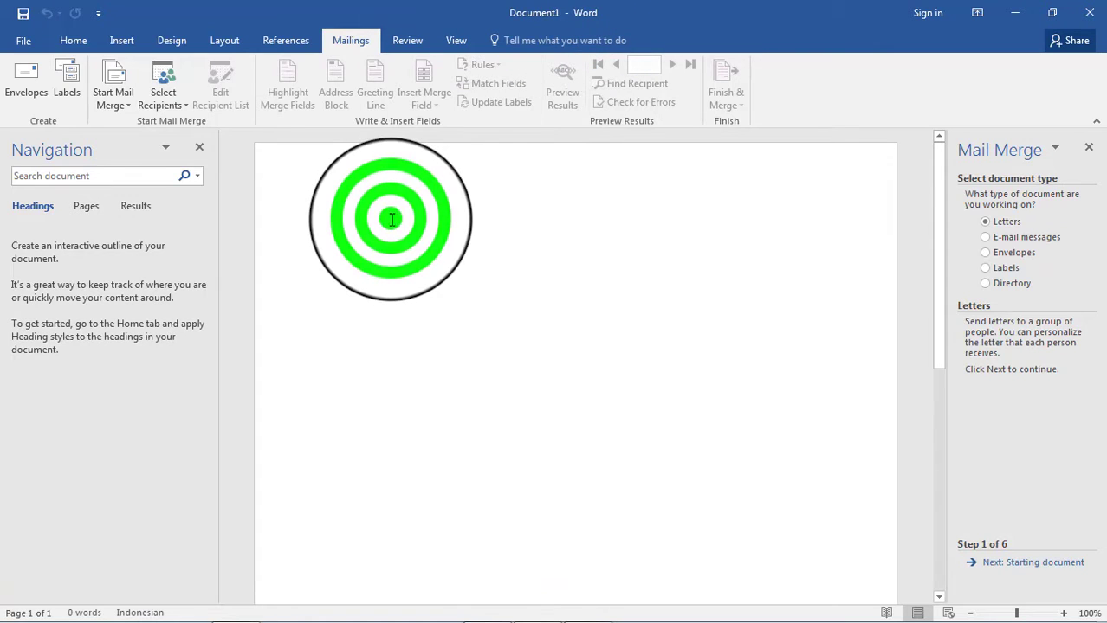
pyautogui.click(24, 14)
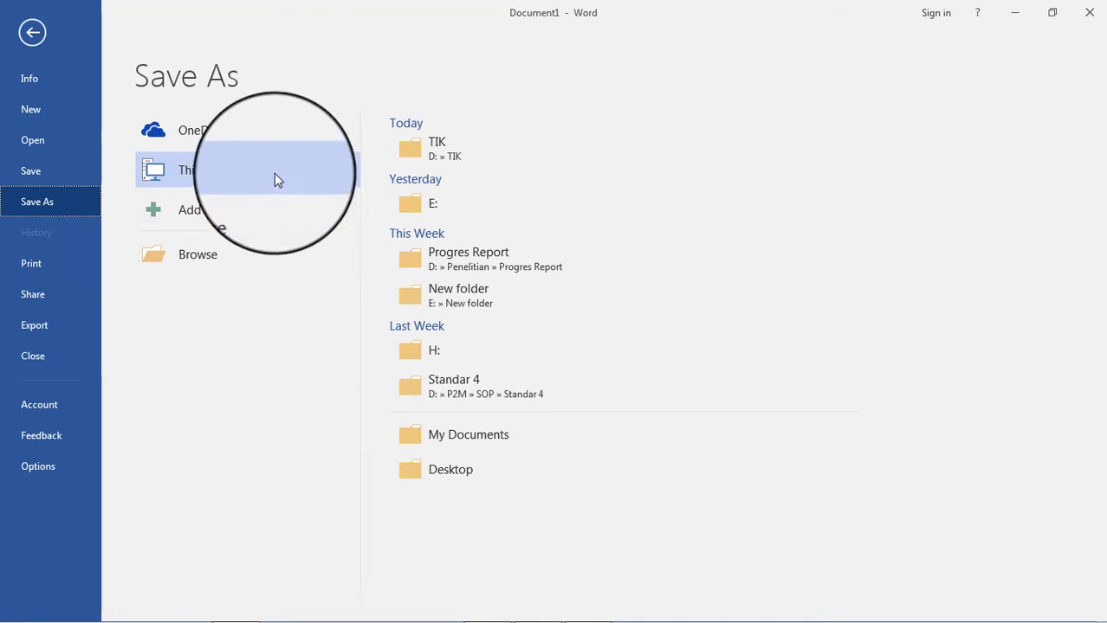
pyautogui.click(399, 202)
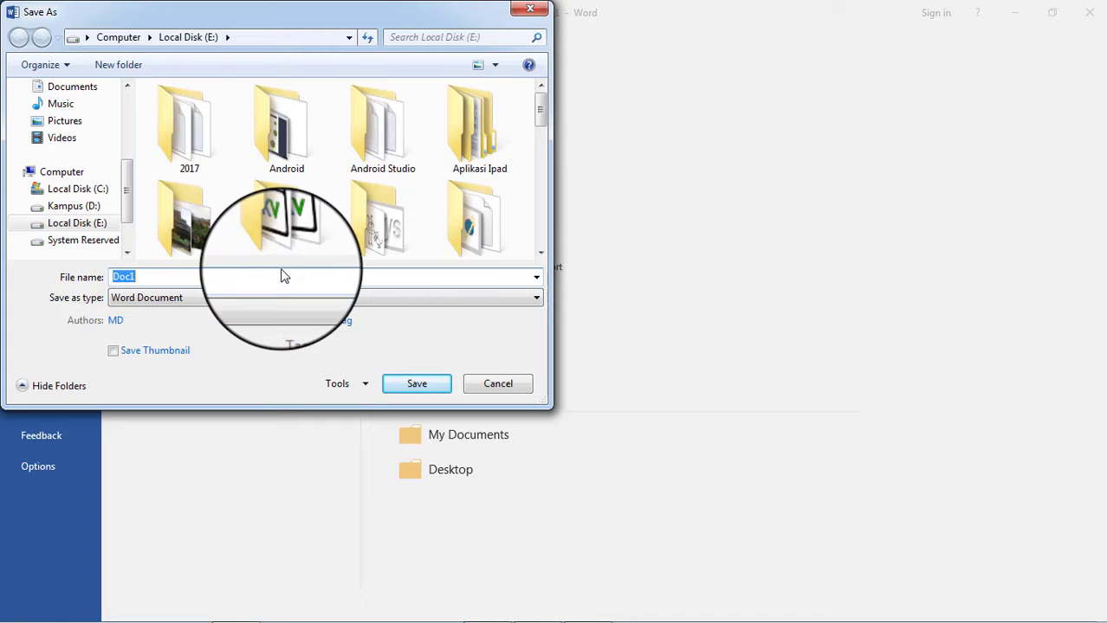
pyautogui.write('D')
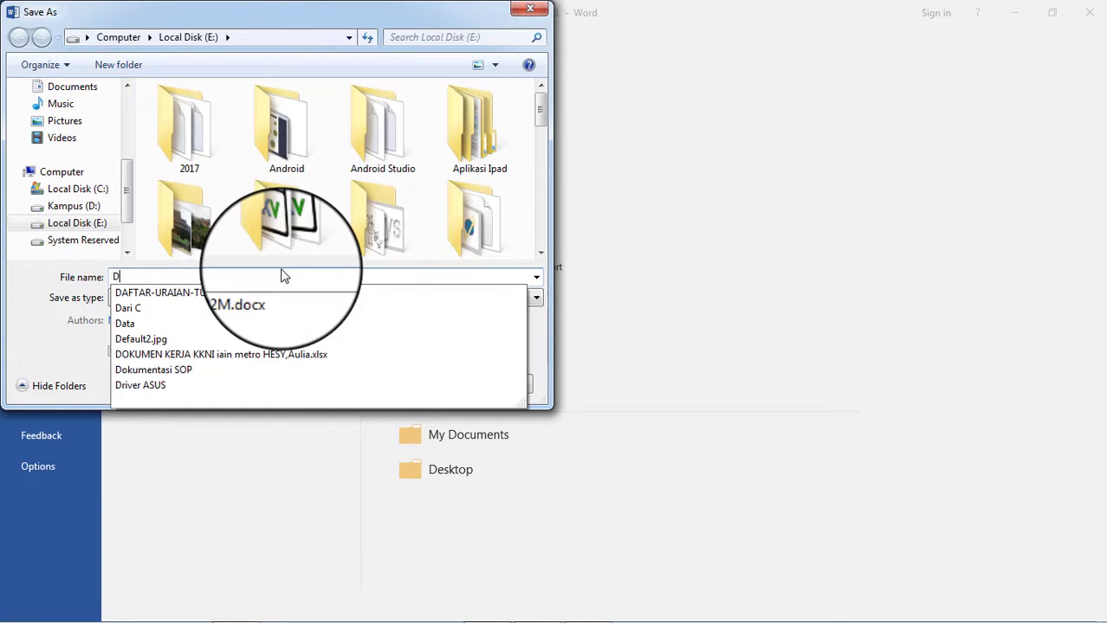
pyautogui.write('okumen 1')
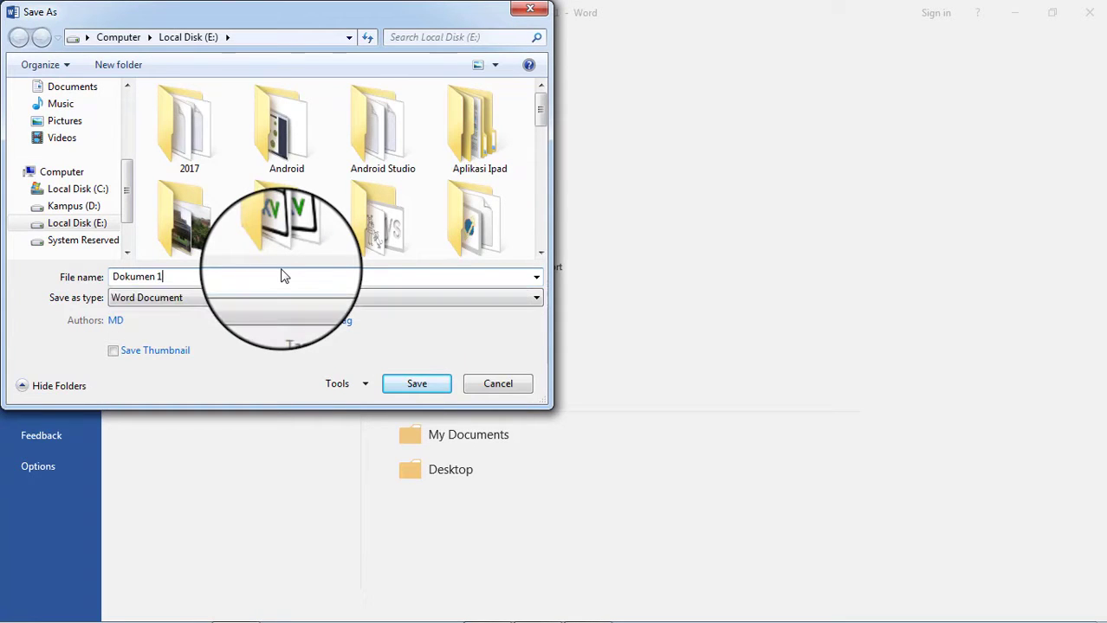
pyautogui.click(423, 394)
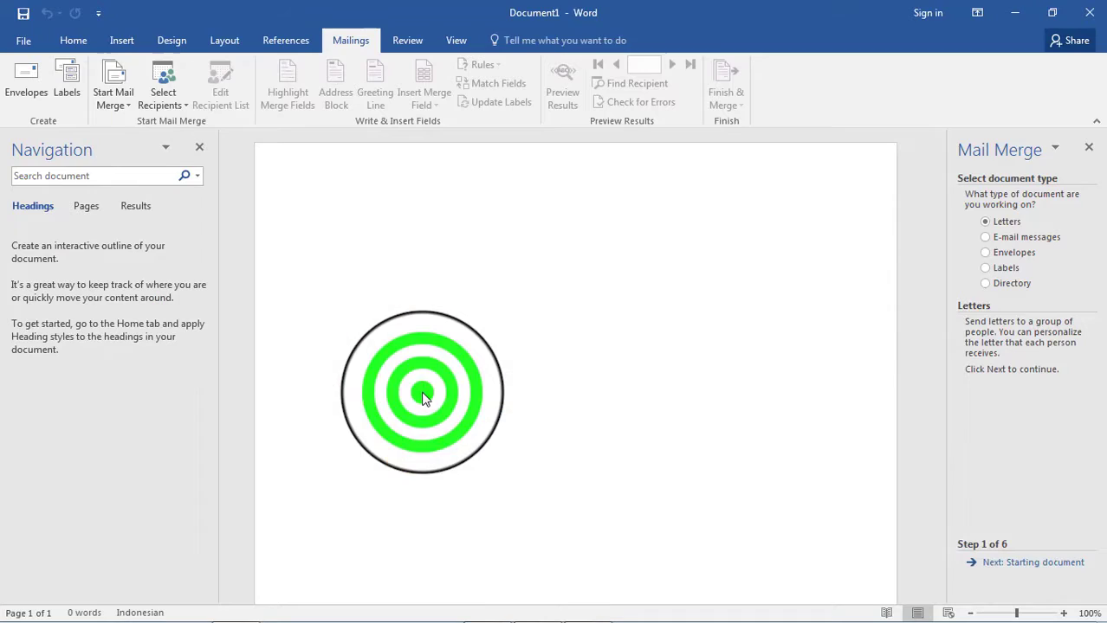
# - Enter the text wwdwdwd in the document and save a copy to drive E: as Dokumen 2
pyautogui.click(394, 228)
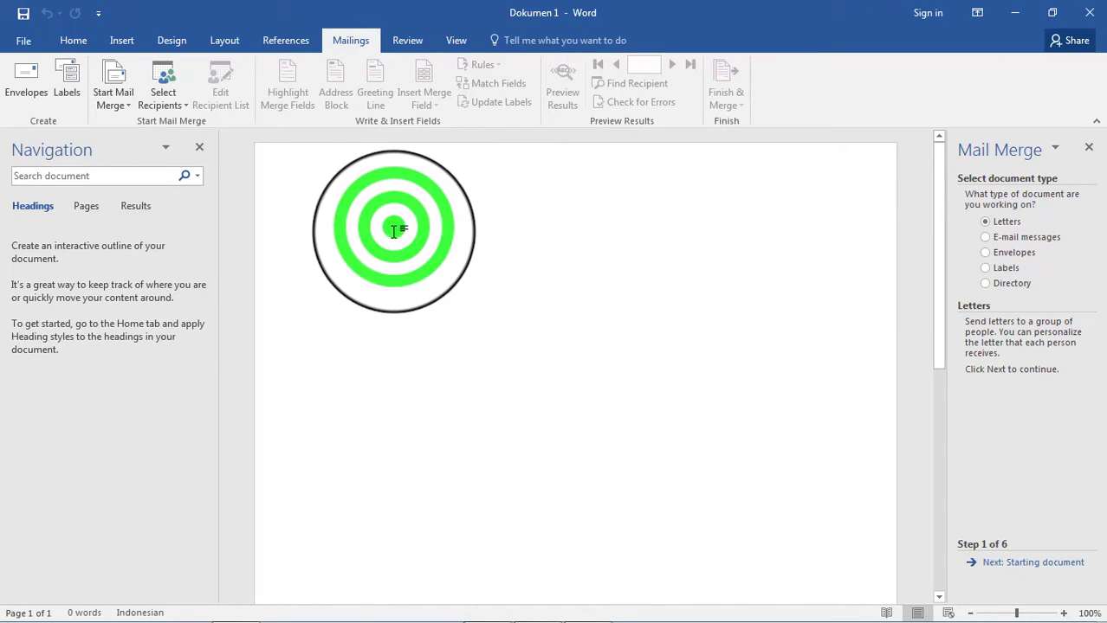
pyautogui.write('wwdwdwd')
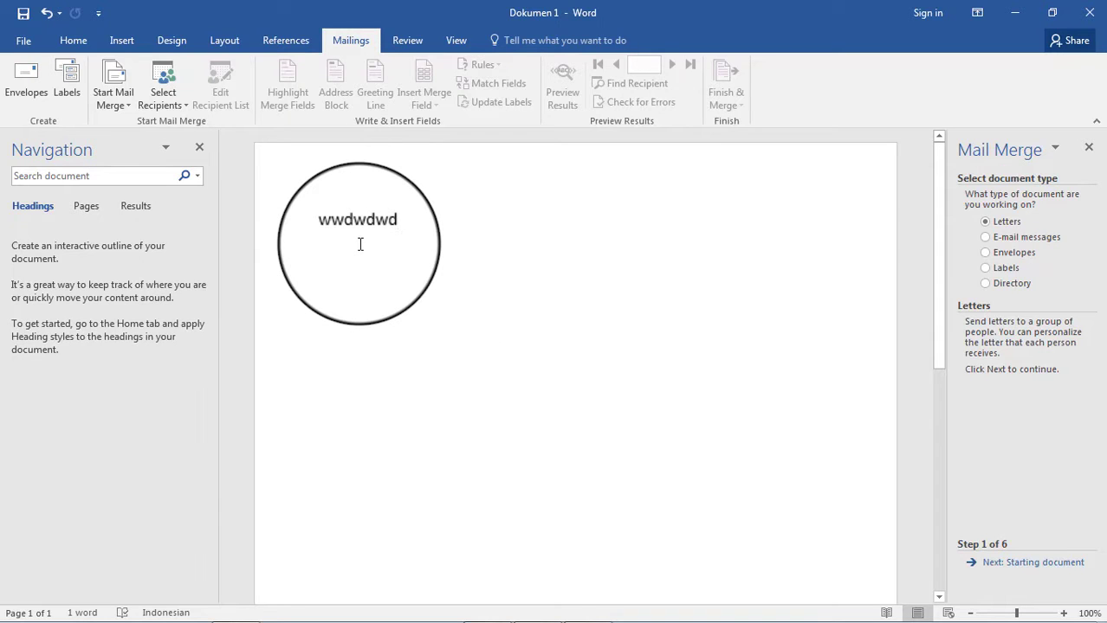
pyautogui.click(24, 43)
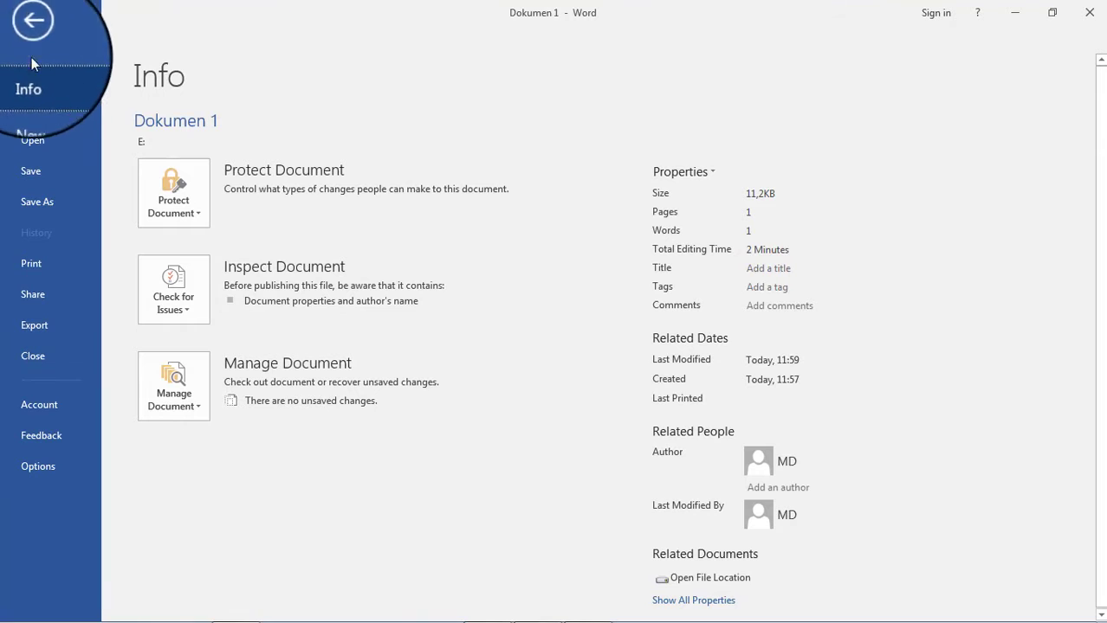
pyautogui.click(46, 202)
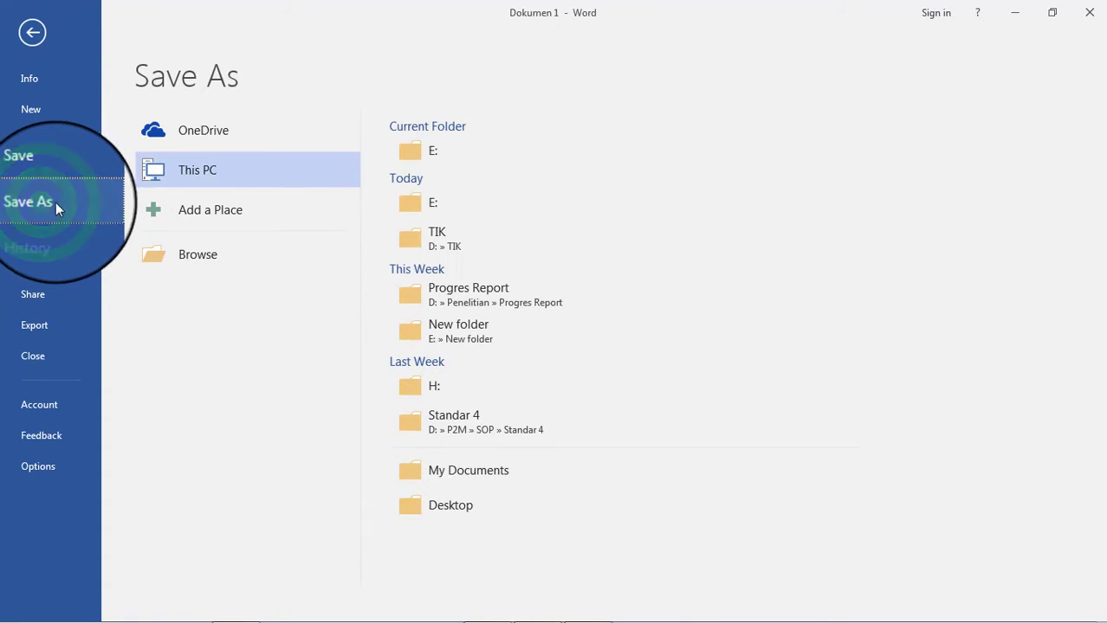
pyautogui.click(464, 151)
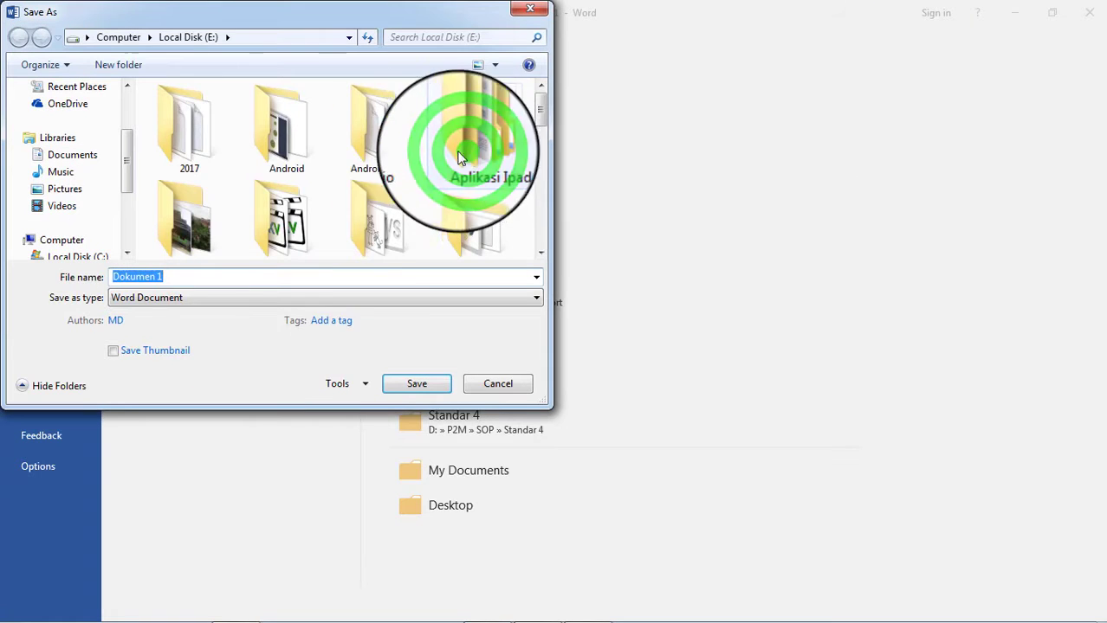
pyautogui.click(219, 278)
pyautogui.press('BackSpace')
pyautogui.write('2')
pyautogui.click(428, 386)
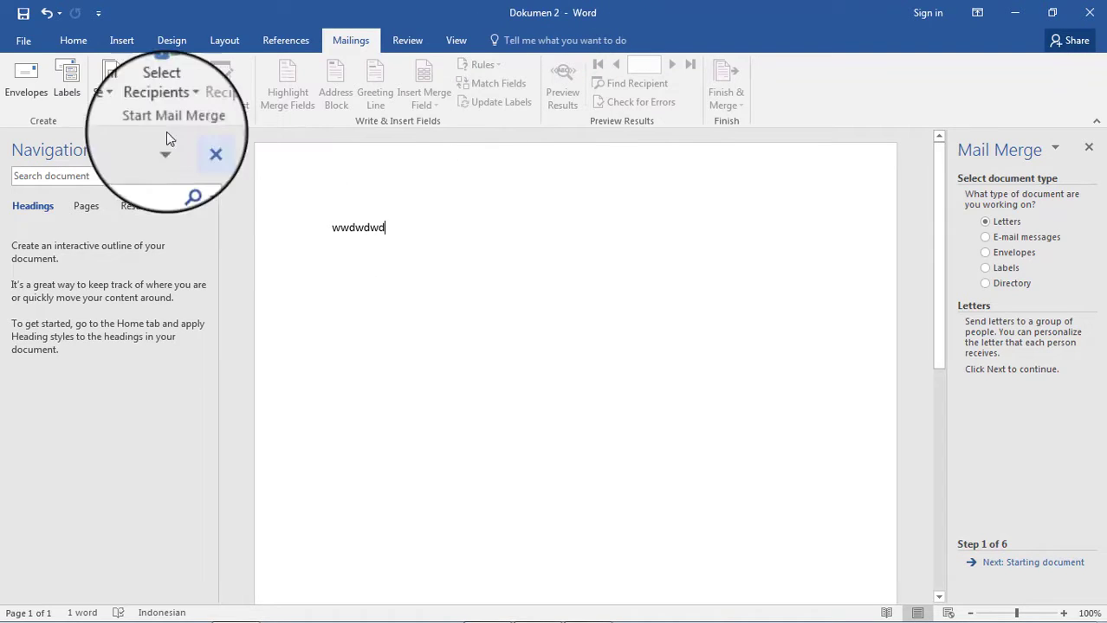
# - Examine the file formats offered when saving a copy to drive E:, and return to the document without saving
pyautogui.click(26, 44)
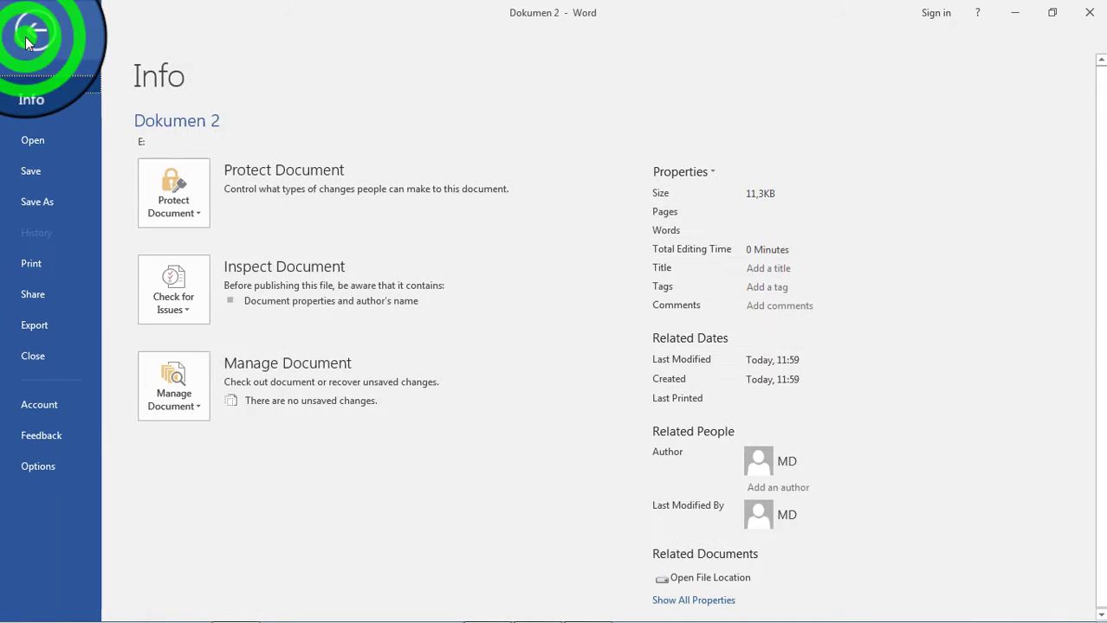
pyautogui.click(43, 204)
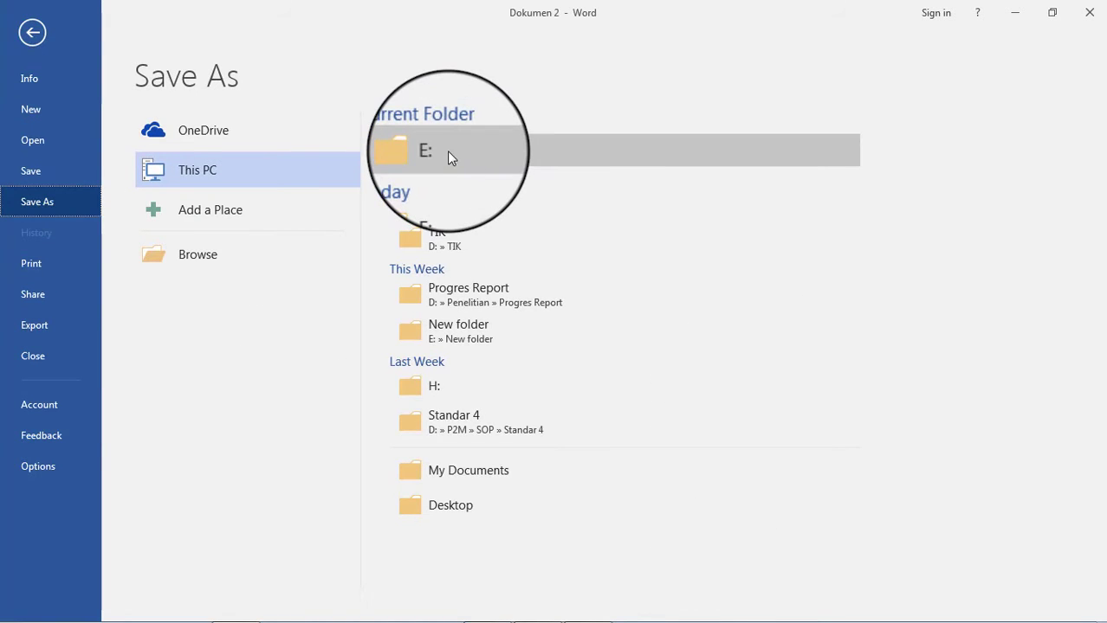
pyautogui.click(447, 150)
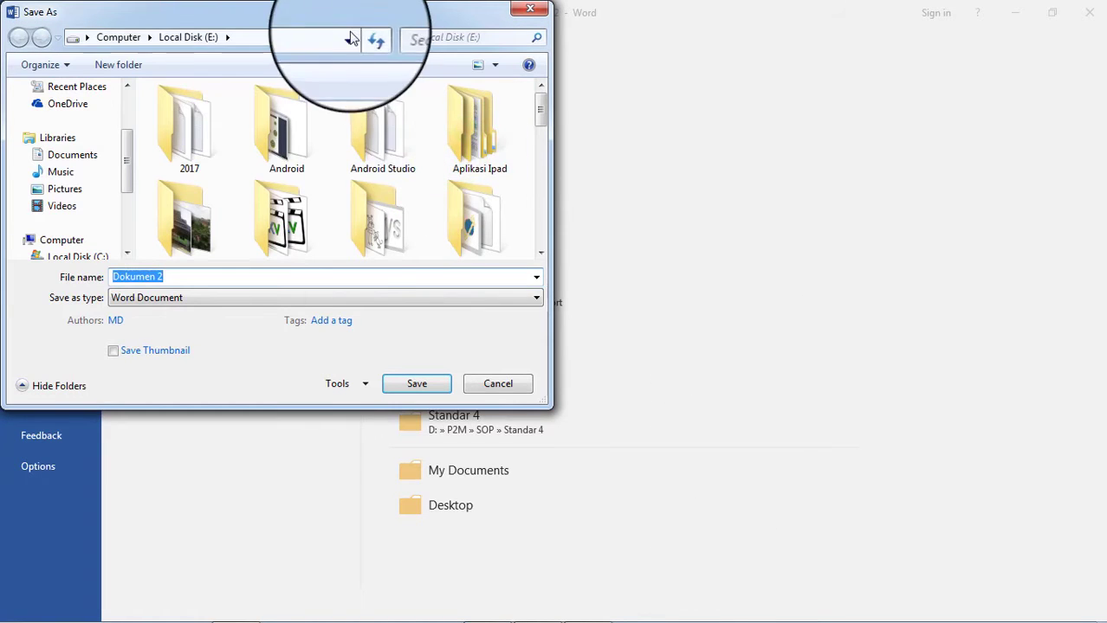
pyautogui.click(277, 298)
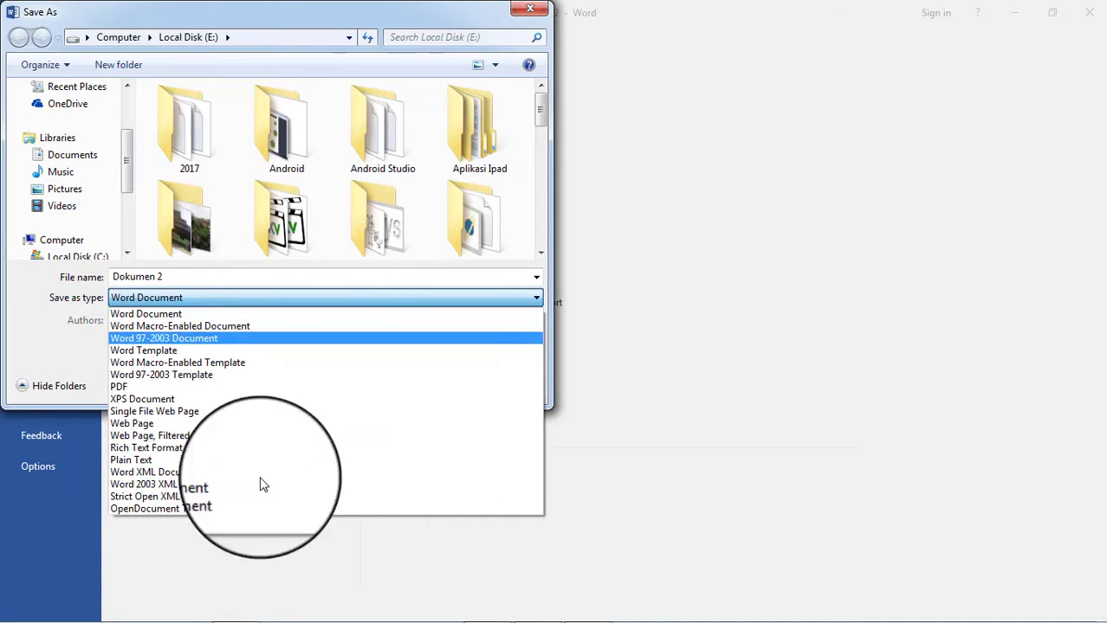
pyautogui.click(544, 9)
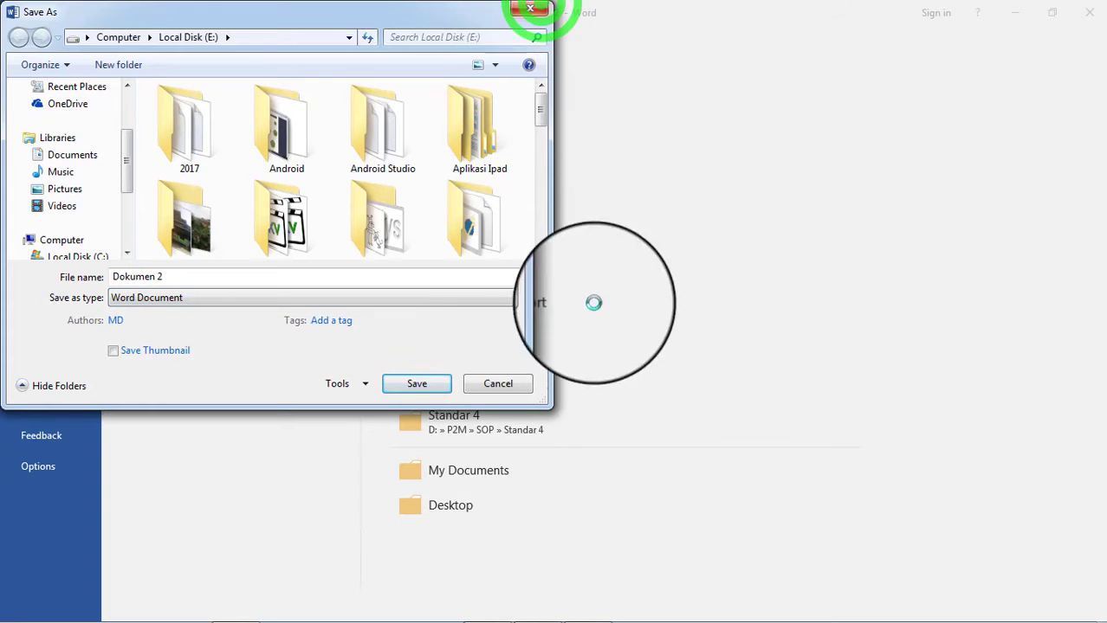
pyautogui.click(513, 382)
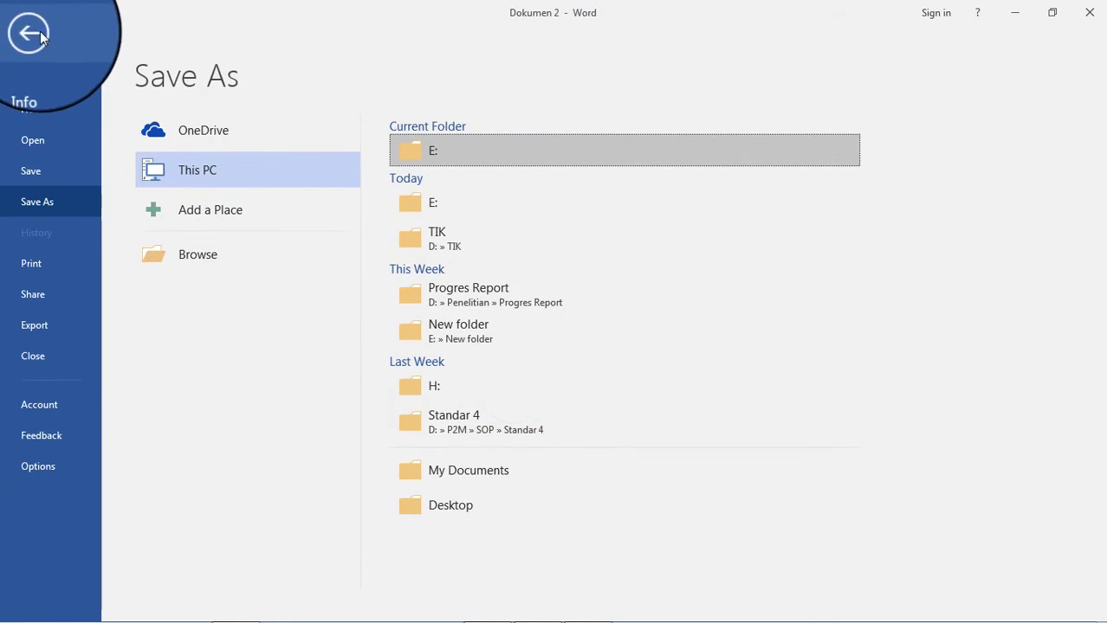
pyautogui.click(32, 32)
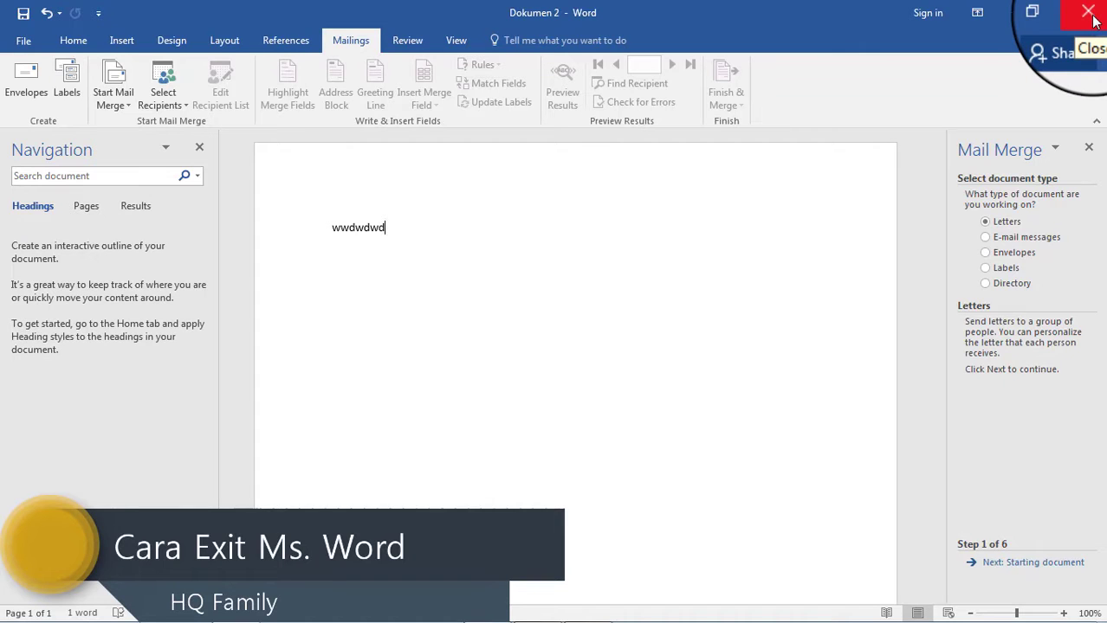
# - Minimize the document window, view its recent files list from the desktop, and restore the window
pyautogui.click(1016, 16)
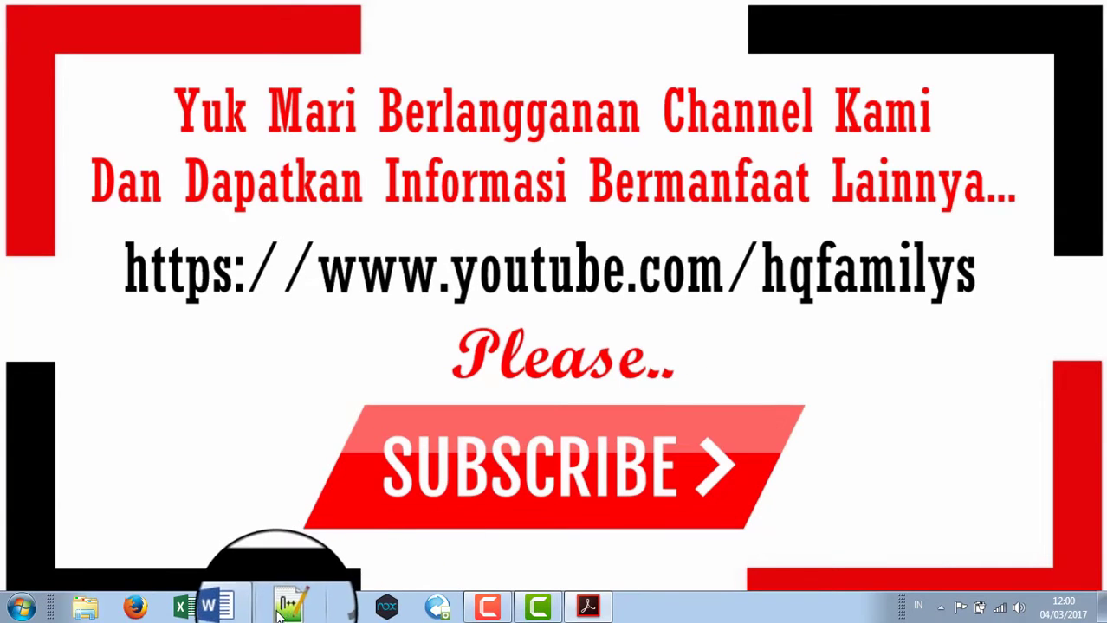
pyautogui.rightClick(242, 611)
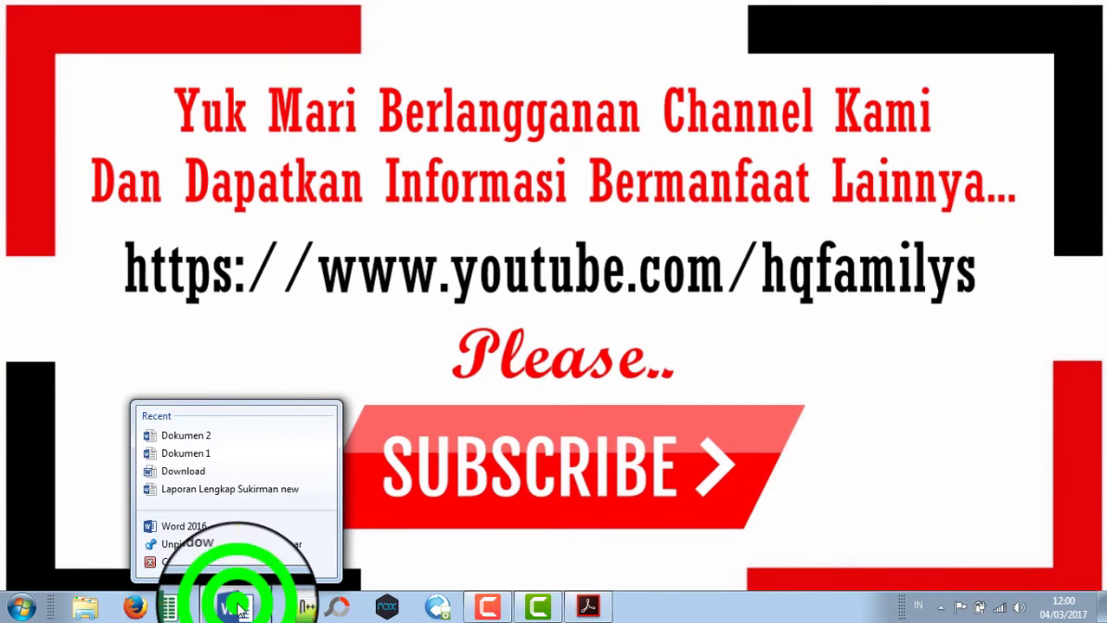
pyautogui.click(238, 609)
pyautogui.click(236, 608)
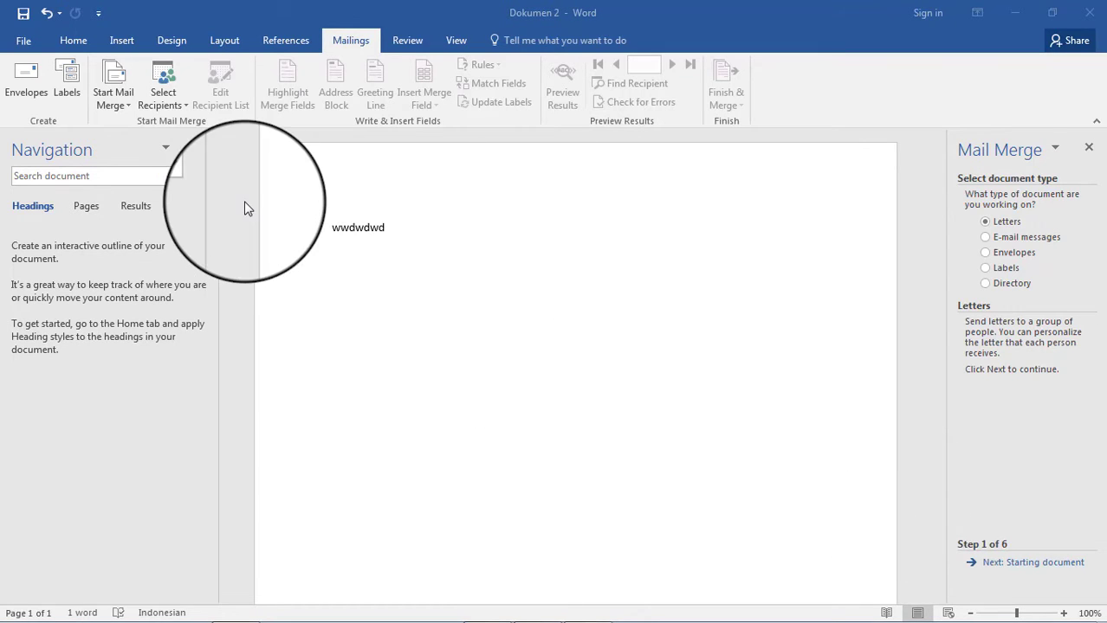
# - Examine the Clipboard pane and the Font and Paragraph settings, closing each without changes
pyautogui.click(73, 40)
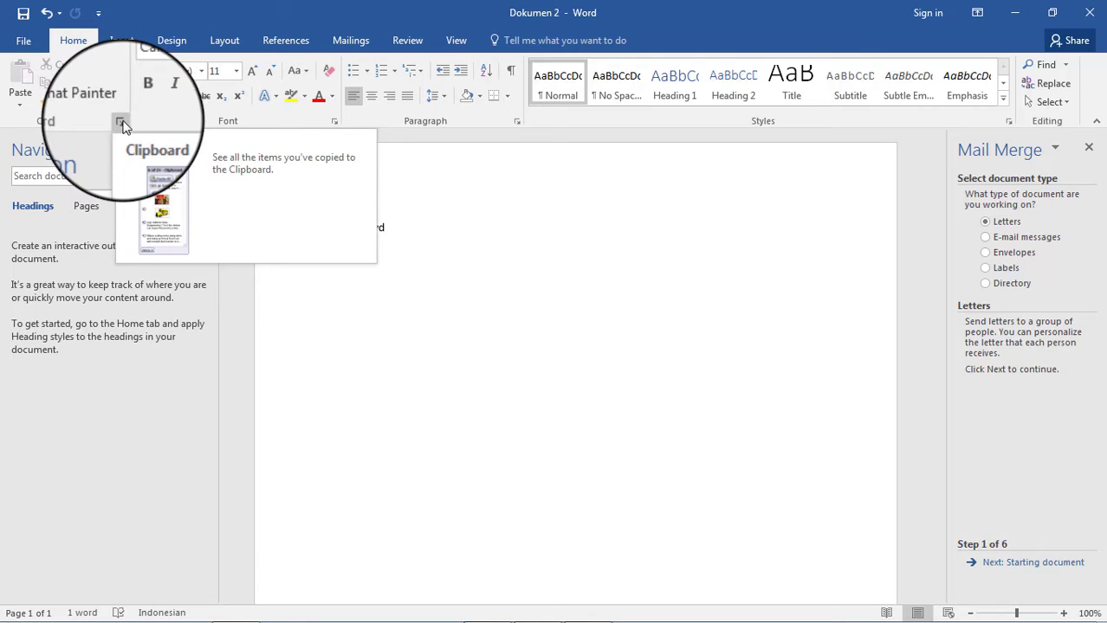
pyautogui.click(120, 122)
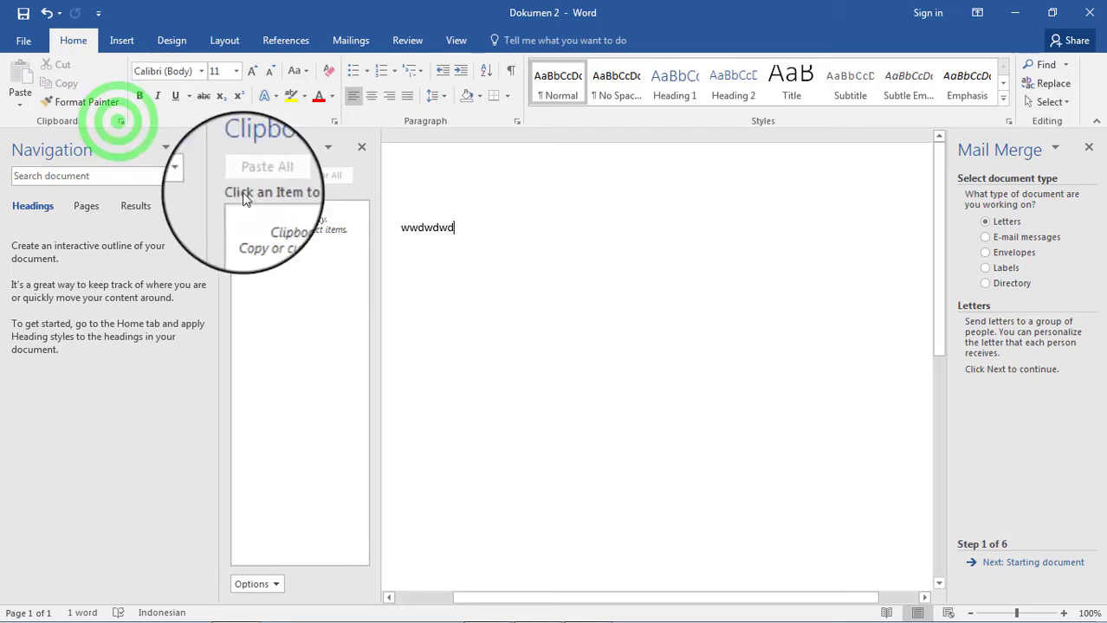
pyautogui.click(362, 149)
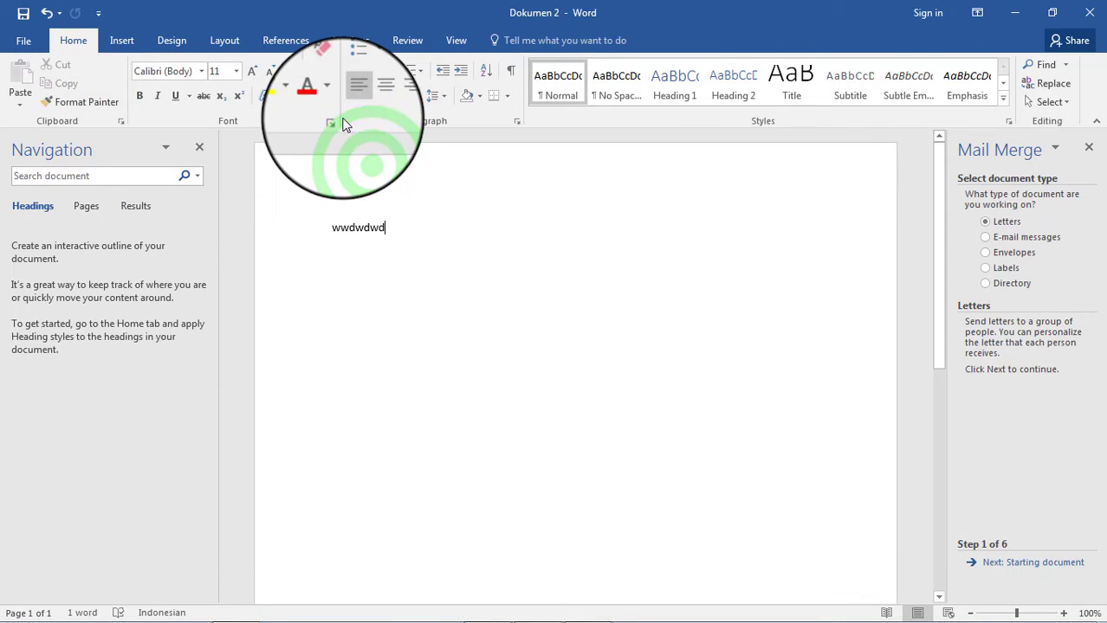
pyautogui.click(335, 120)
pyautogui.click(607, 146)
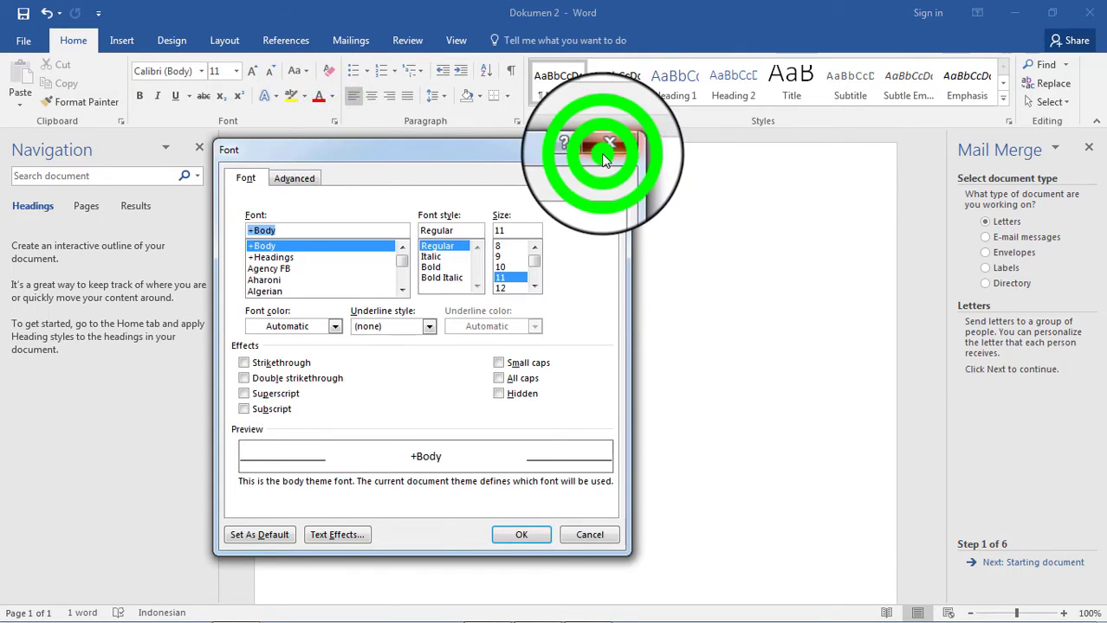
pyautogui.click(517, 123)
pyautogui.click(699, 87)
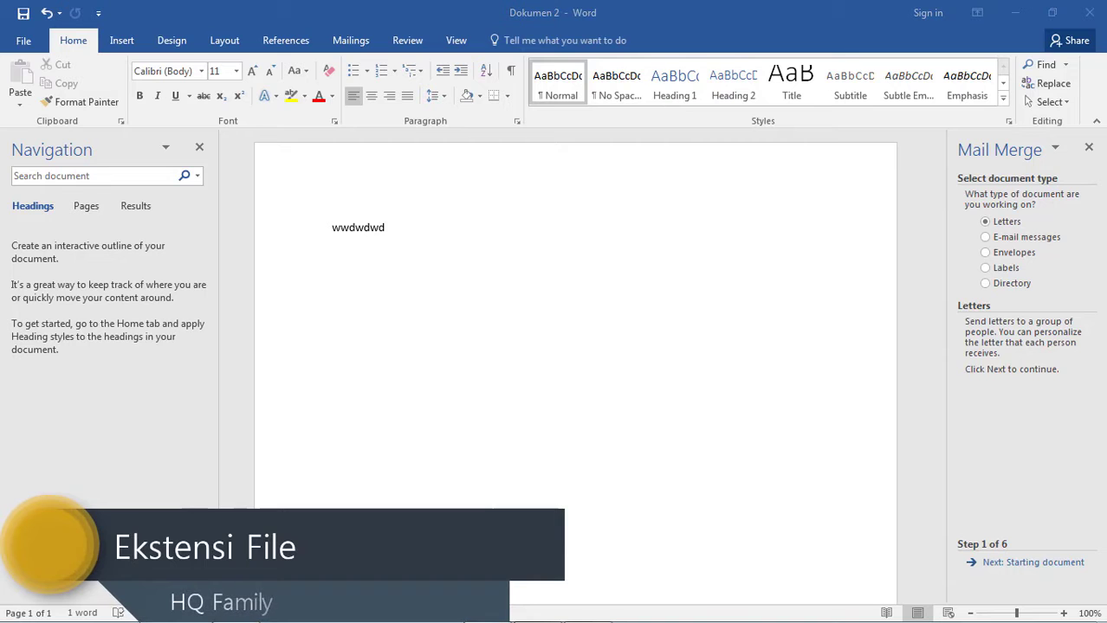
# - Dismiss the missing proofing tools notice and return from header editing to the body text
pyautogui.click(382, 228)
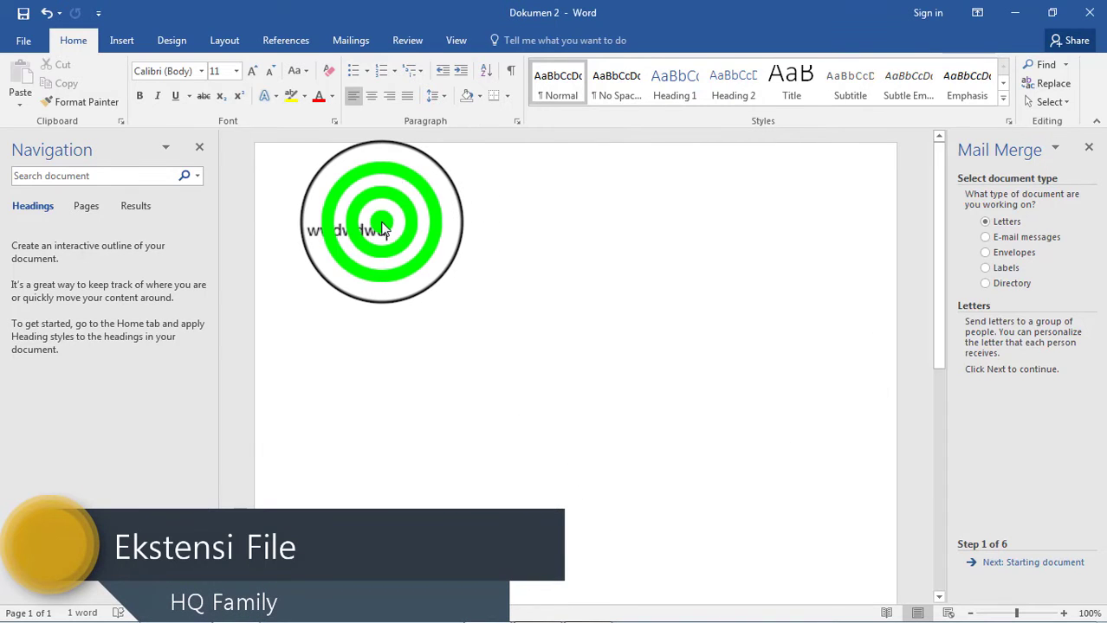
pyautogui.doubleClick(379, 227)
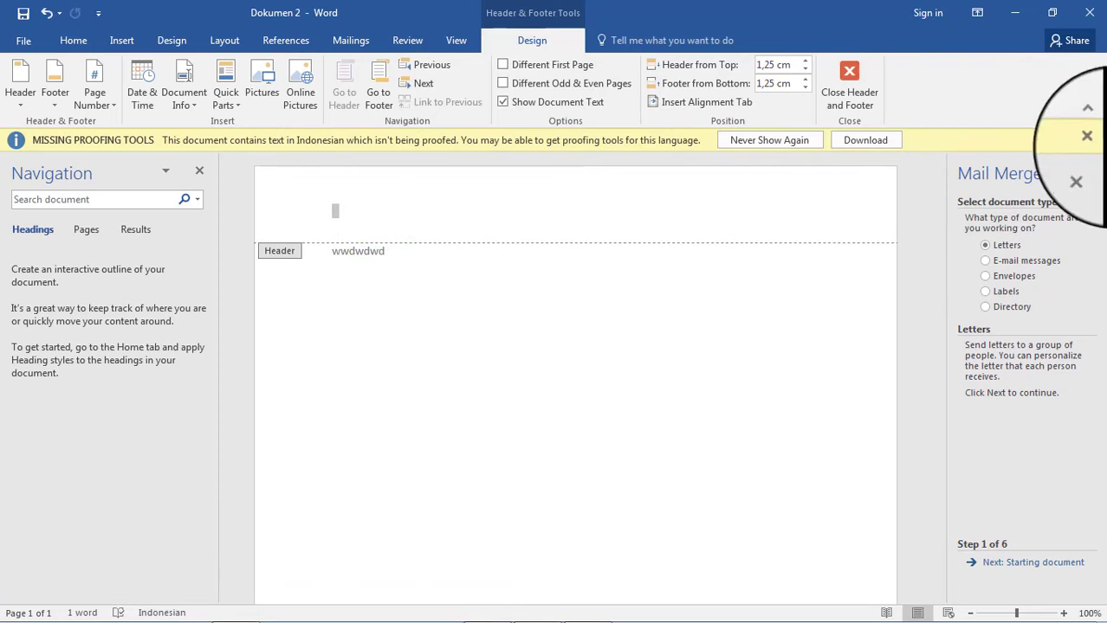
pyautogui.click(1095, 143)
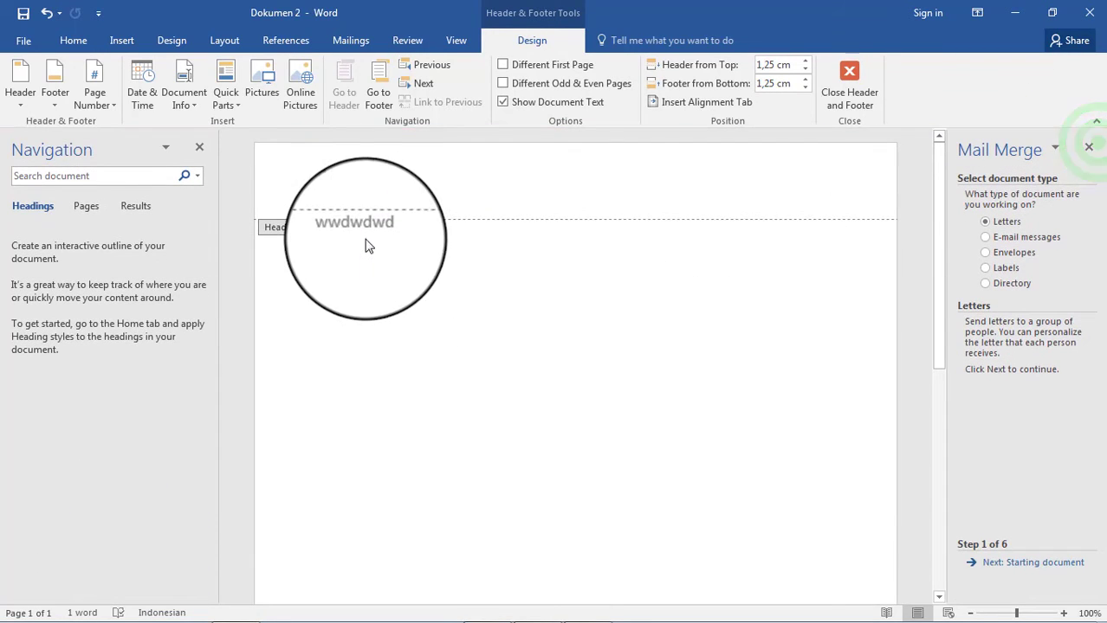
pyautogui.doubleClick(361, 231)
# - Replace the placeholder word in the document body with the extensions .mp3, .xlsx and .docx, each on its own line
pyautogui.doubleClick(363, 231)
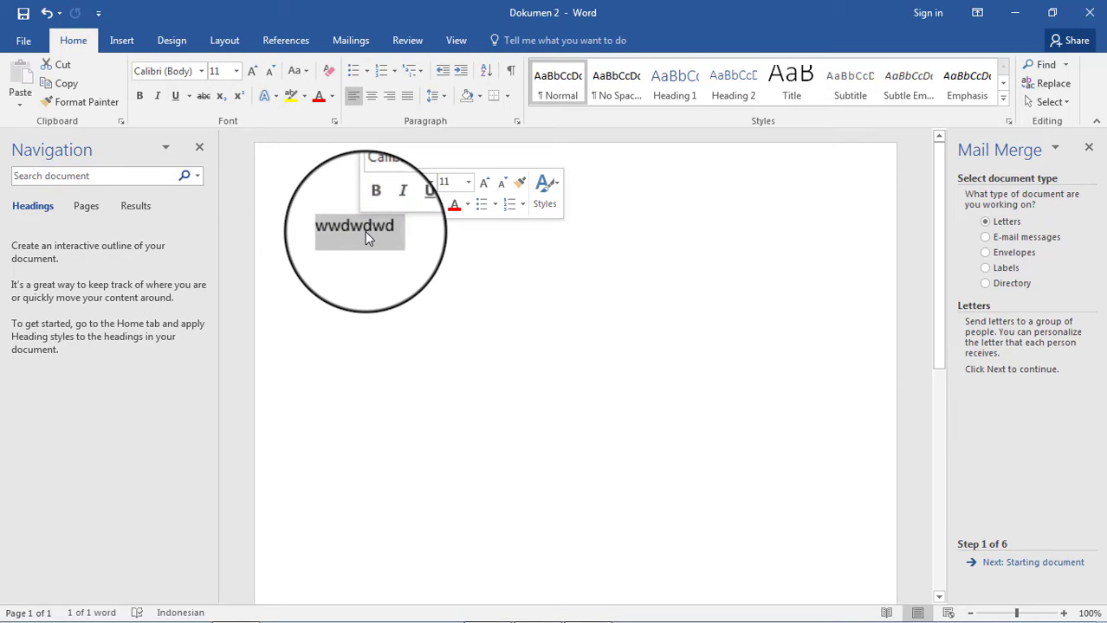
pyautogui.press('BackSpace')
pyautogui.write('.mp3')
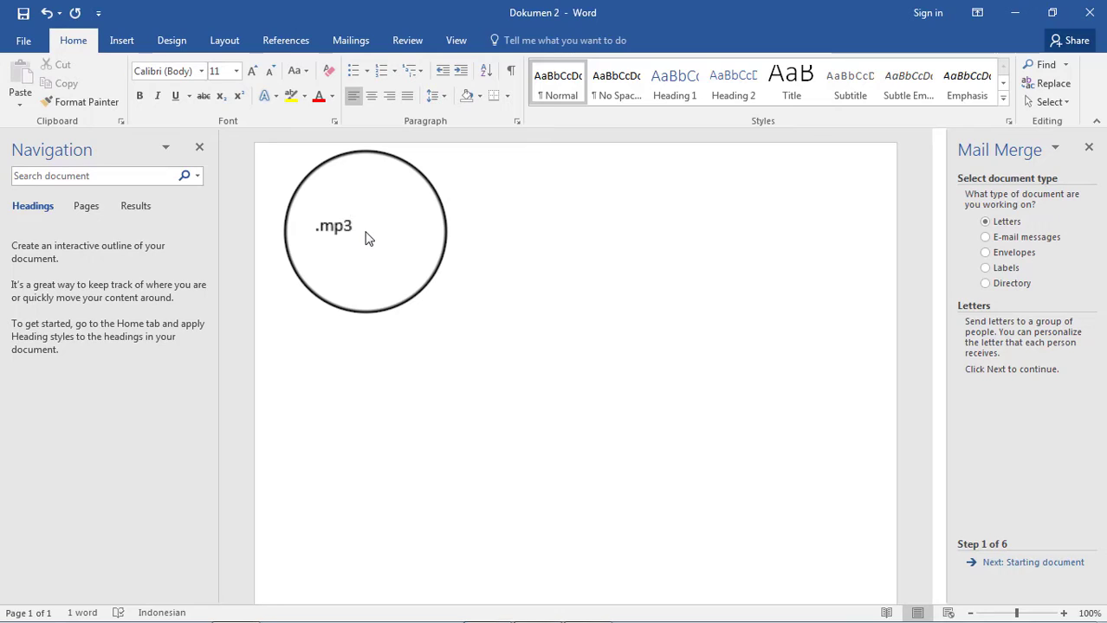
pyautogui.press('Return')
pyautogui.write('.')
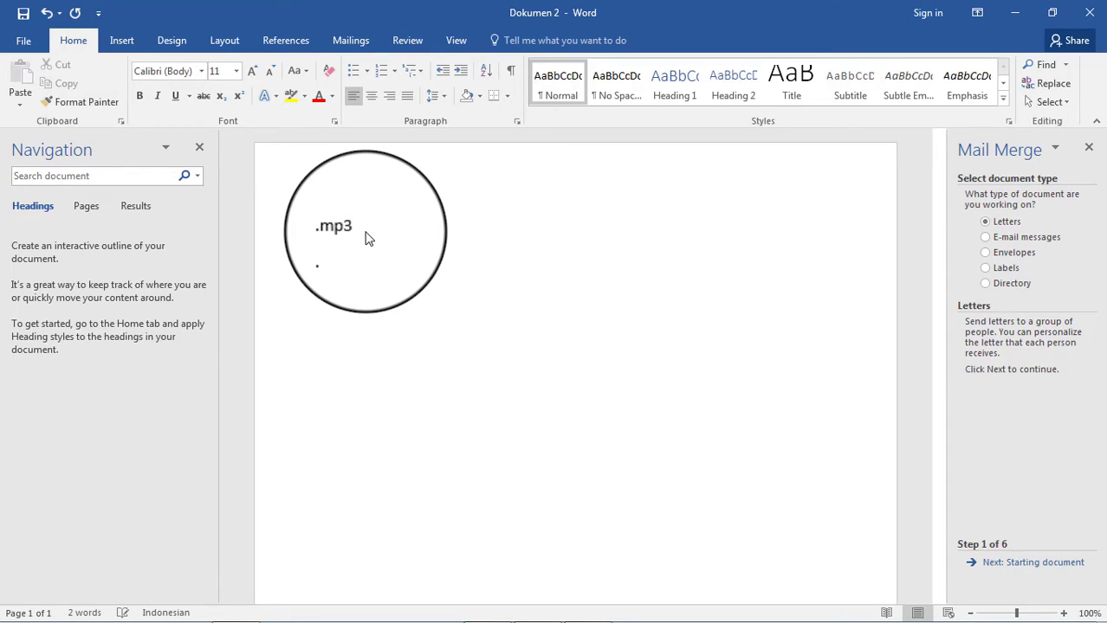
pyautogui.write('xlx')
pyautogui.press('BackSpace')
pyautogui.write('sx')
pyautogui.press('Return')
pyautogui.write('.docx')
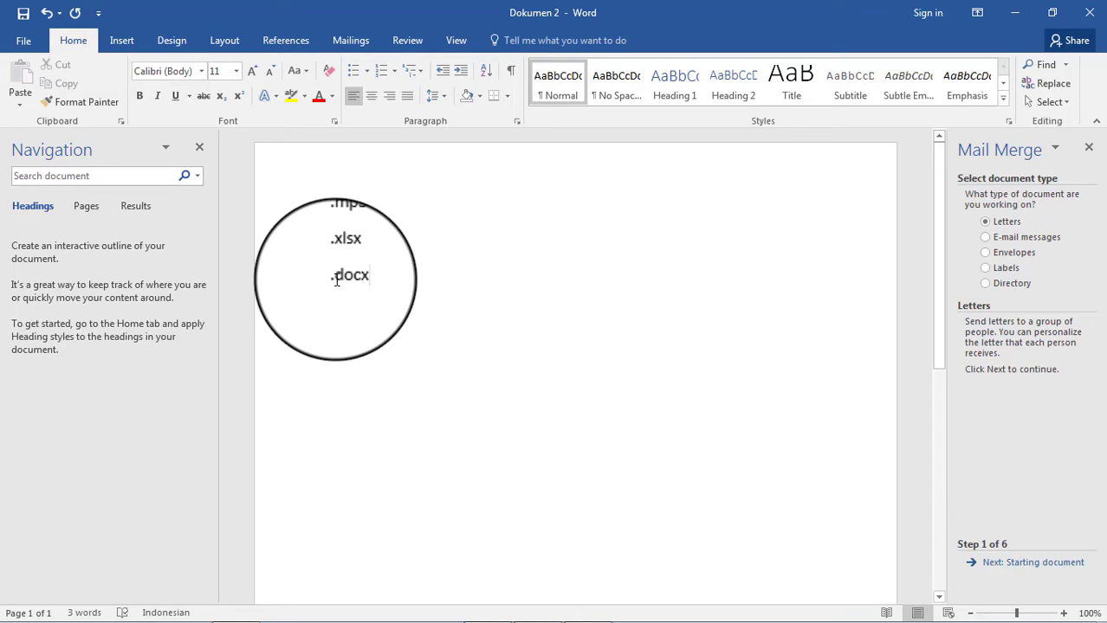
pyautogui.write('.exe')
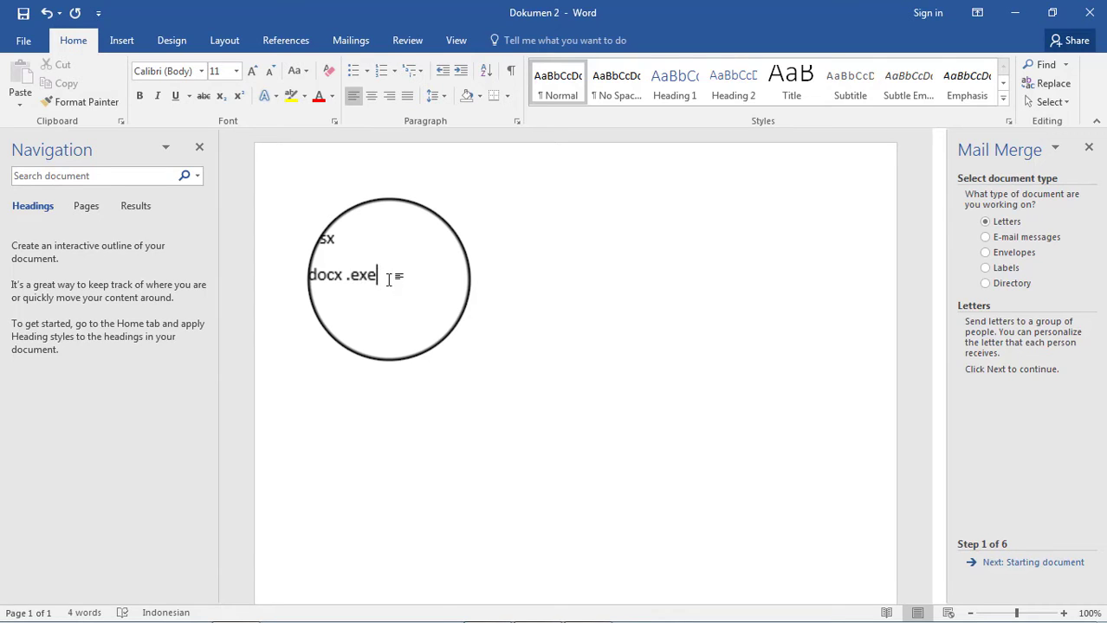
pyautogui.press('BackSpace')
pyautogui.press('BackSpace')
pyautogui.press('BackSpace')
pyautogui.press('BackSpace')
pyautogui.press('BackSpace')
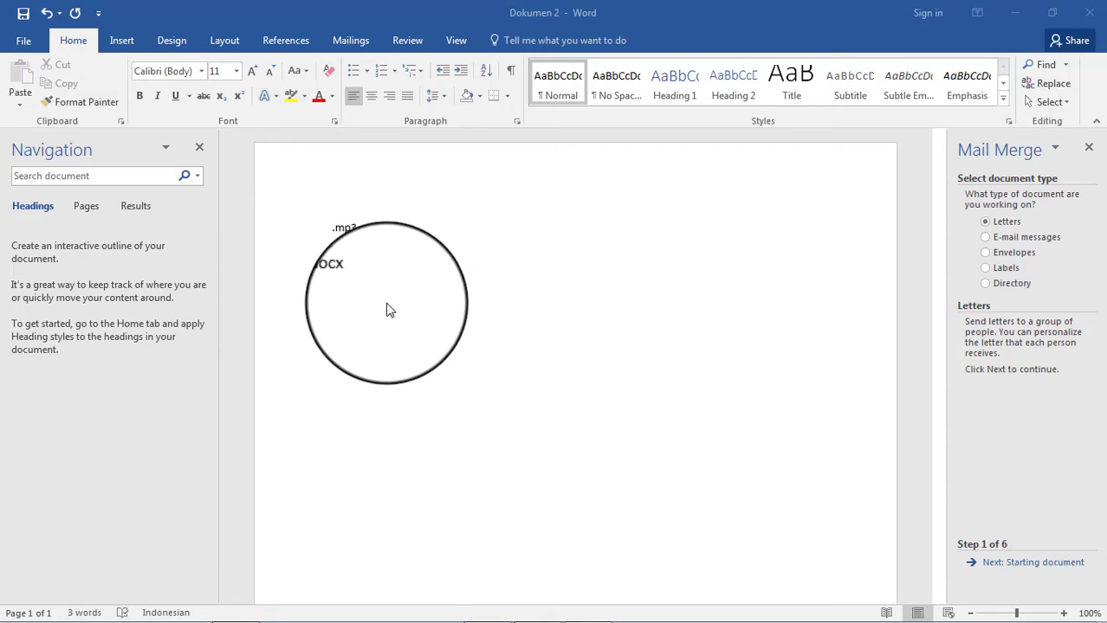
# - Continue the extension list below .docx with .docm, .dotx, .dotm and .doc, one per line
pyautogui.doubleClick(351, 278)
pyautogui.click(381, 278)
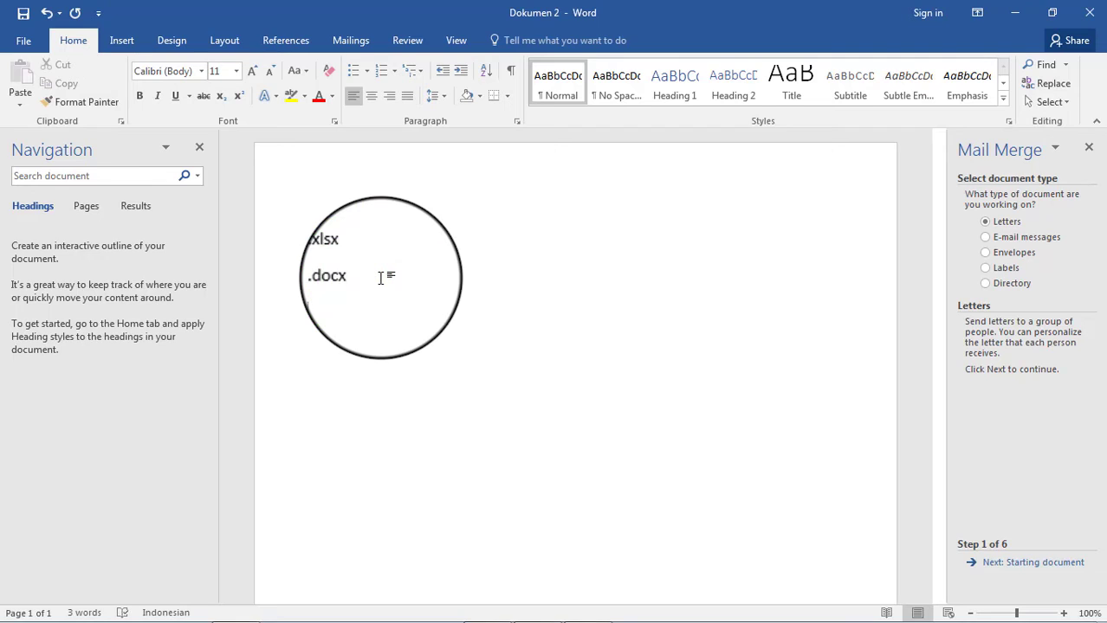
pyautogui.write('docm')
pyautogui.press('BackSpace')
pyautogui.write('.do')
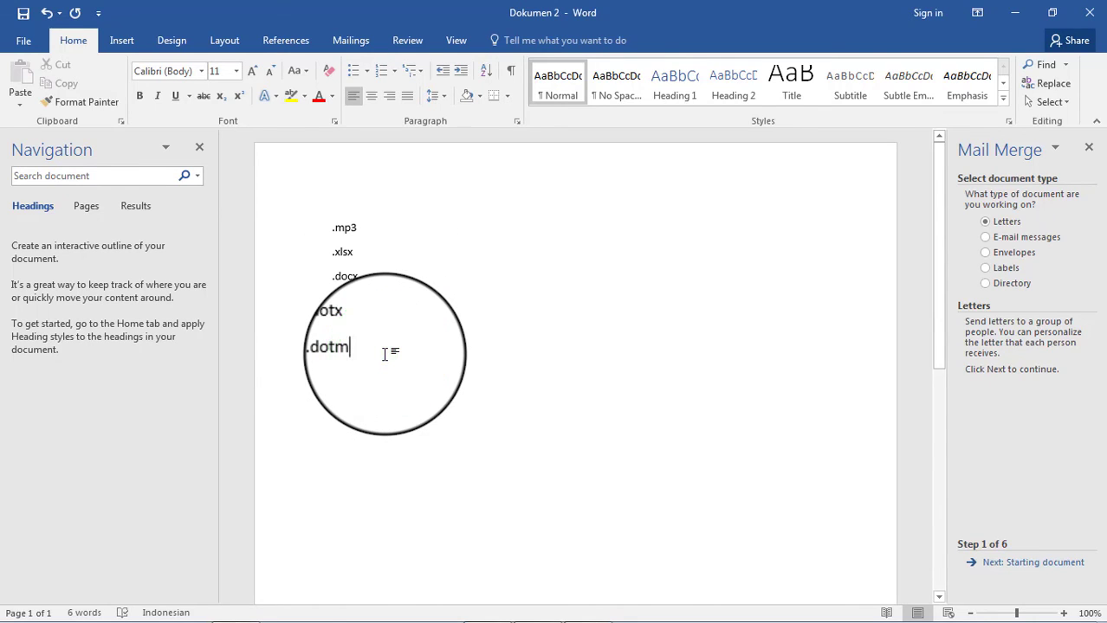
pyautogui.write('doc')
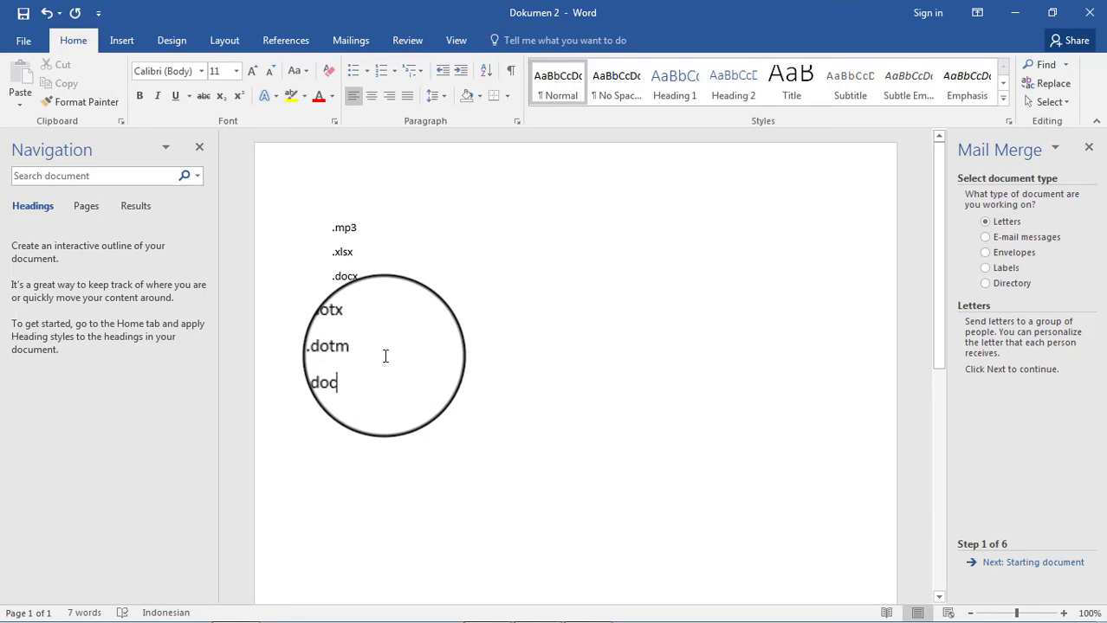
pyautogui.click(445, 384)
pyautogui.scroll(-2, 445, 384)
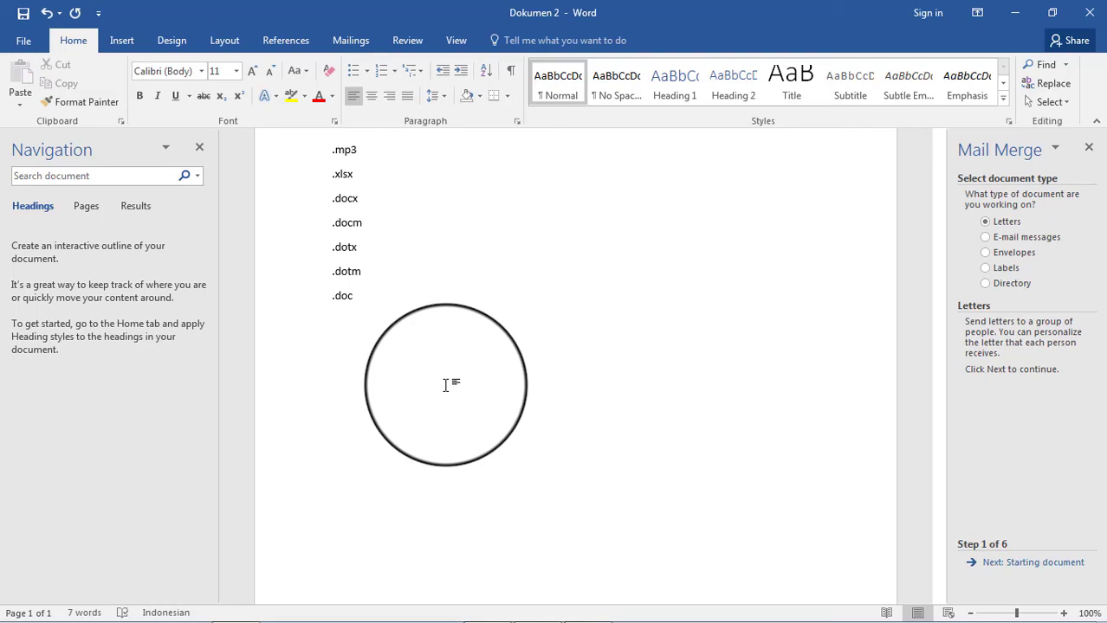
pyautogui.scroll(1, 445, 385)
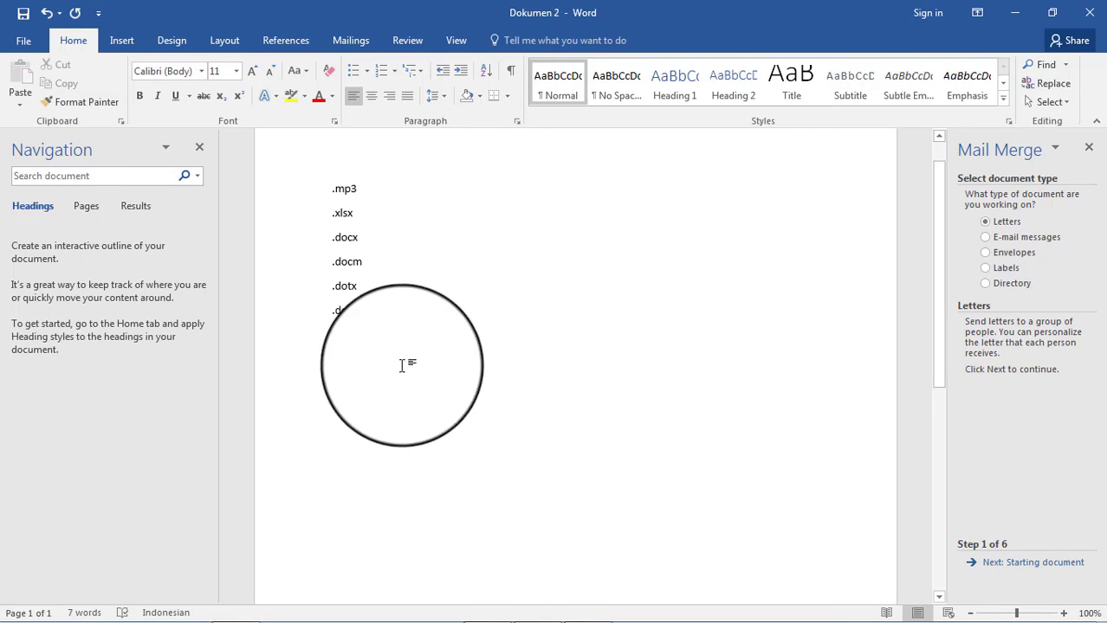
# - Switch to Windows Explorer and open Dokumen 1 from Local Disk (E:) with WinRAR to examine its archive contents
pyautogui.click(78, 609)
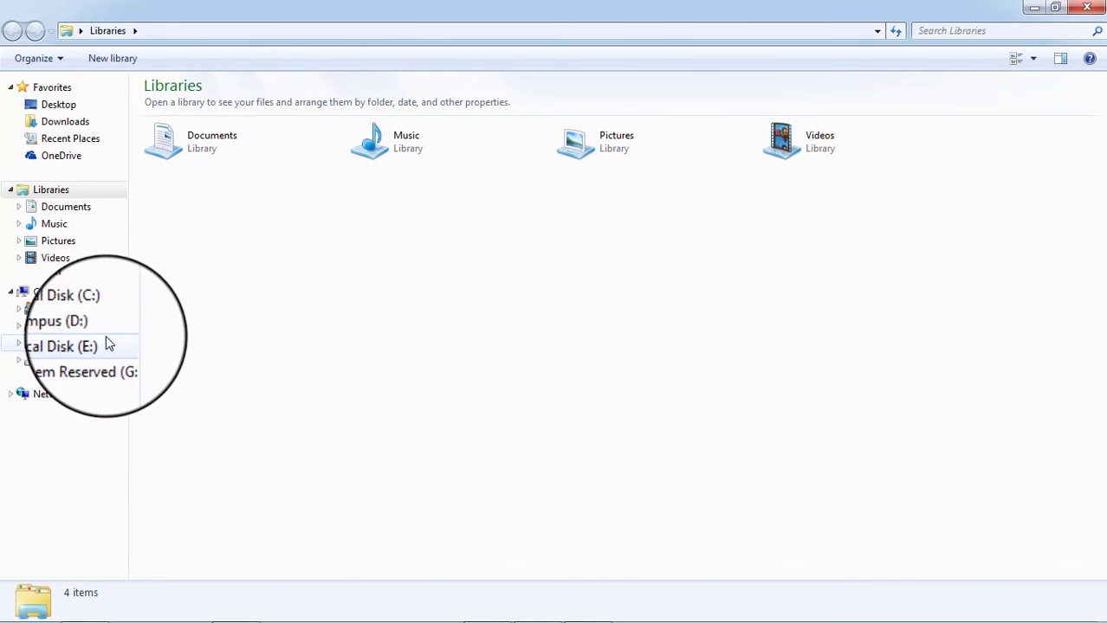
pyautogui.click(83, 345)
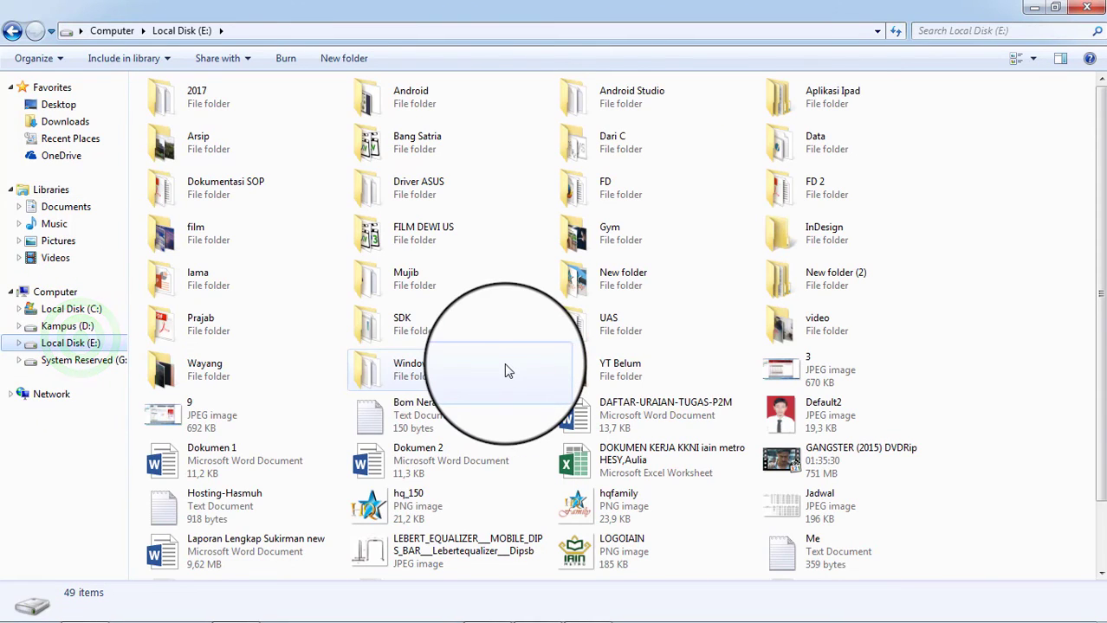
pyautogui.click(217, 465)
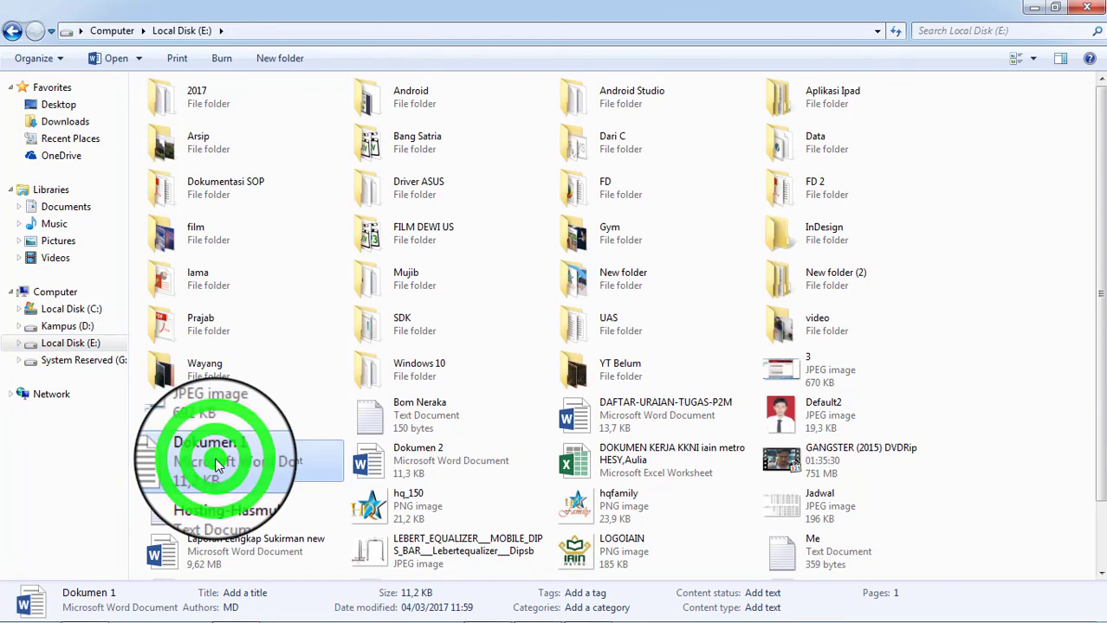
pyautogui.rightClick(217, 465)
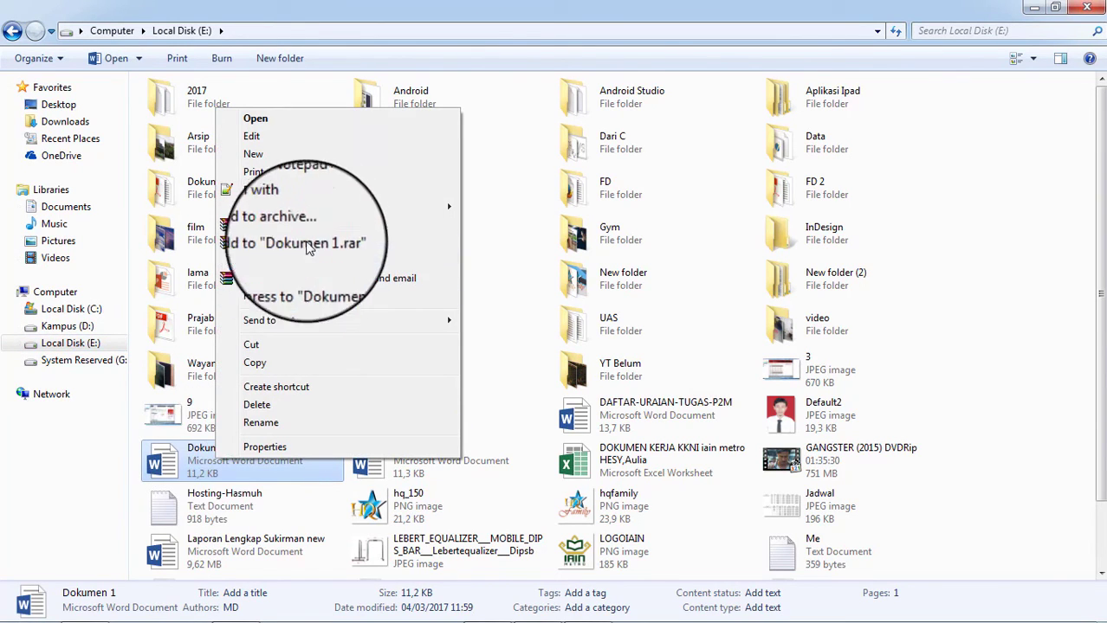
pyautogui.moveTo(329, 206)
pyautogui.click(545, 210)
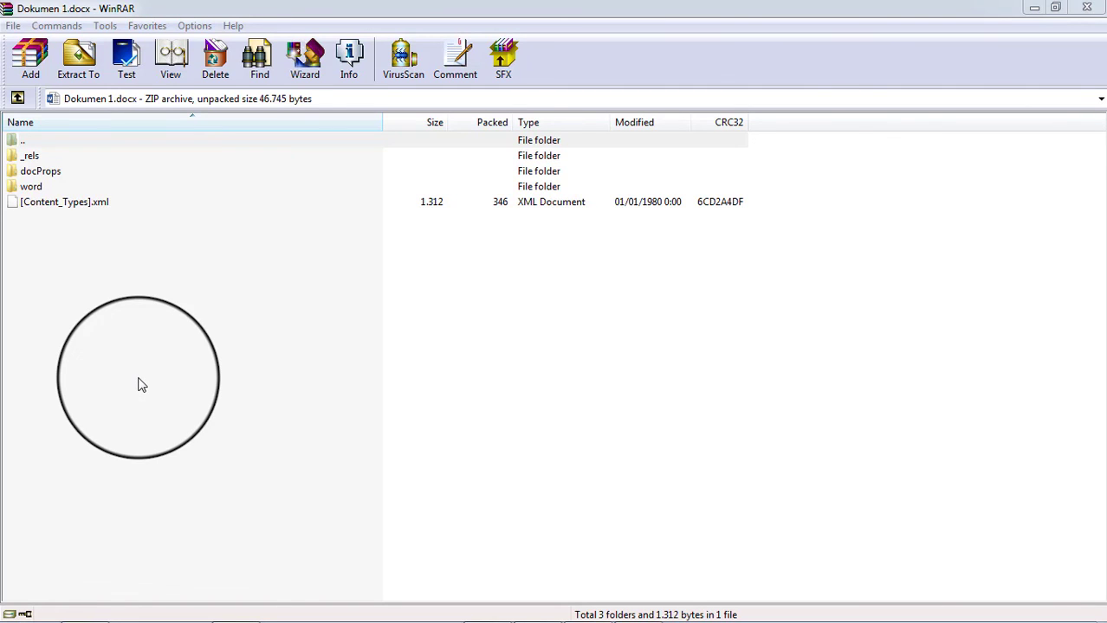
pyautogui.click(139, 320)
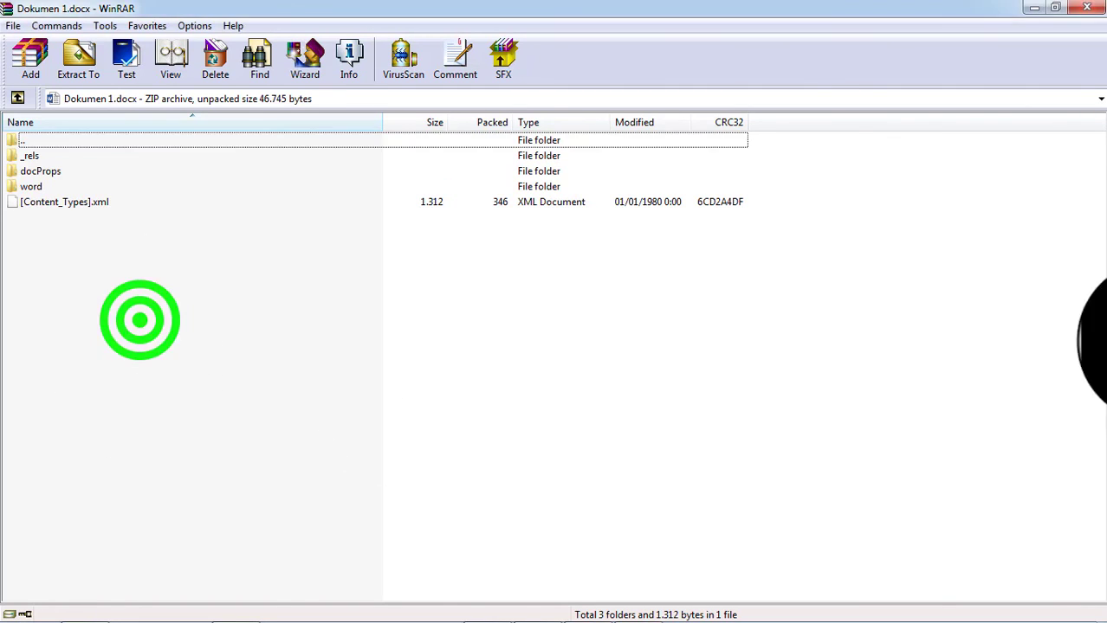